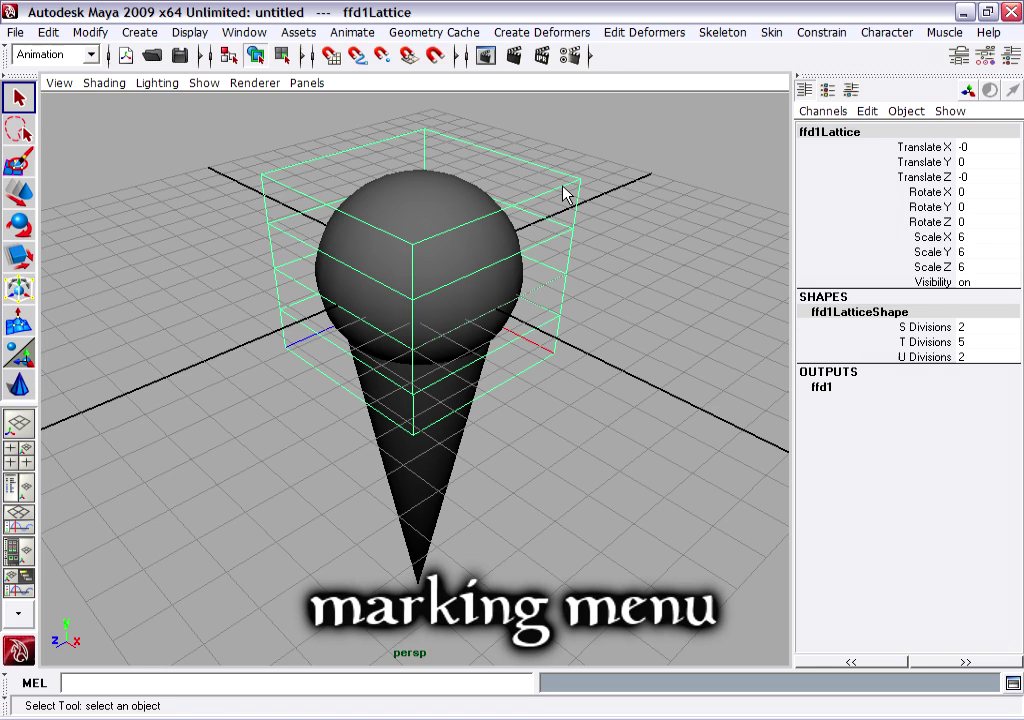
# - Switch the lattice to Lattice Point editing mode from its marking menu
pyautogui.rightClick(565, 192)
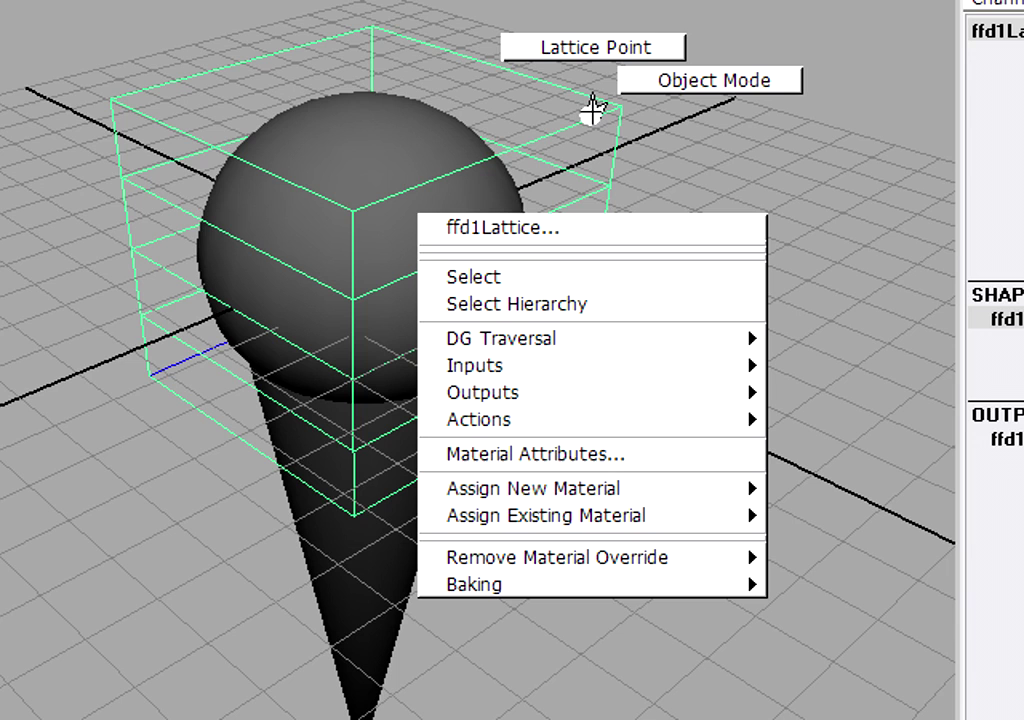
pyautogui.moveTo(592, 108)
pyautogui.mouseDown(button='right')
pyautogui.moveTo(494, 42)
pyautogui.moveTo(519, 46)
pyautogui.mouseUp(button='right')
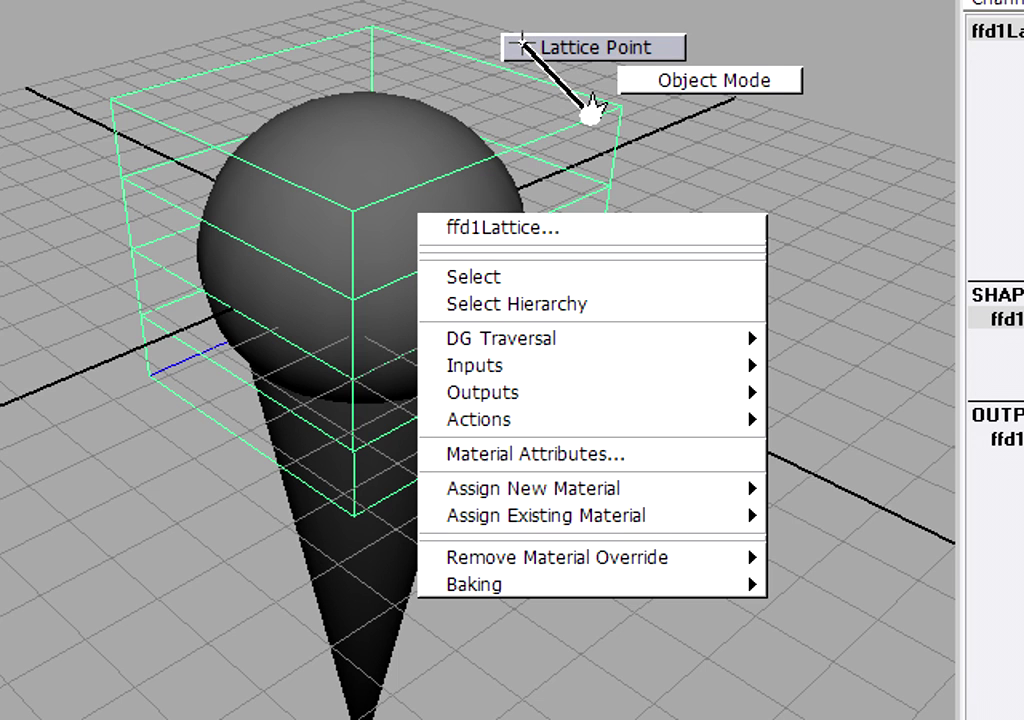
pyautogui.moveTo(521, 45); pyautogui.dragTo(522, 44, button='right')
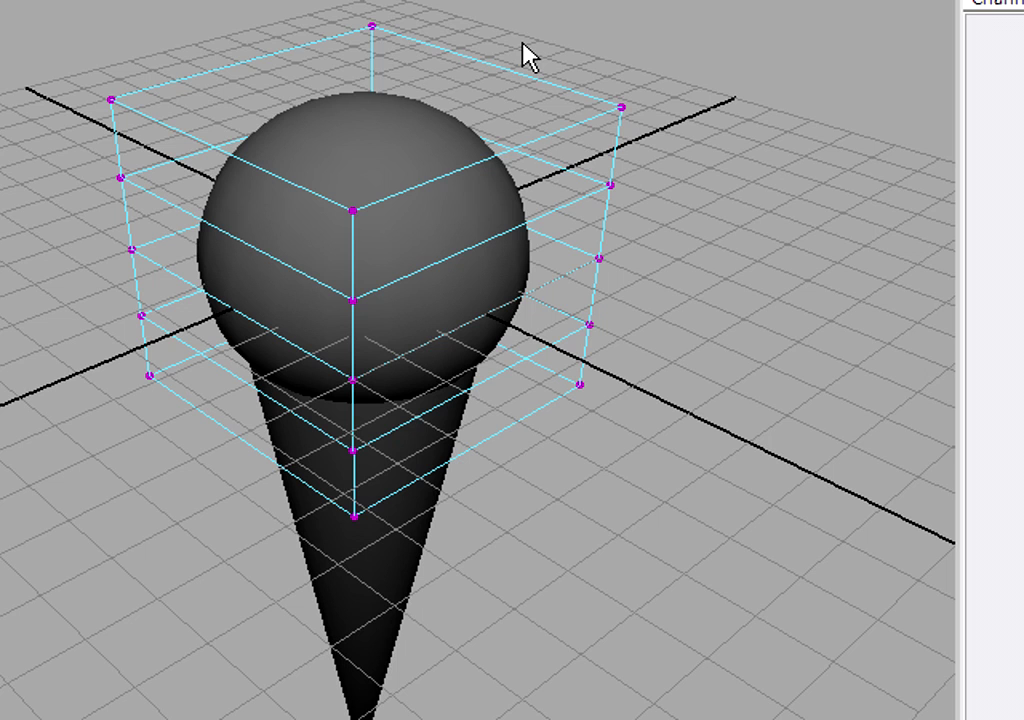
# - Test-drag a top corner lattice point outward, then undo the move
pyautogui.click(621, 107)
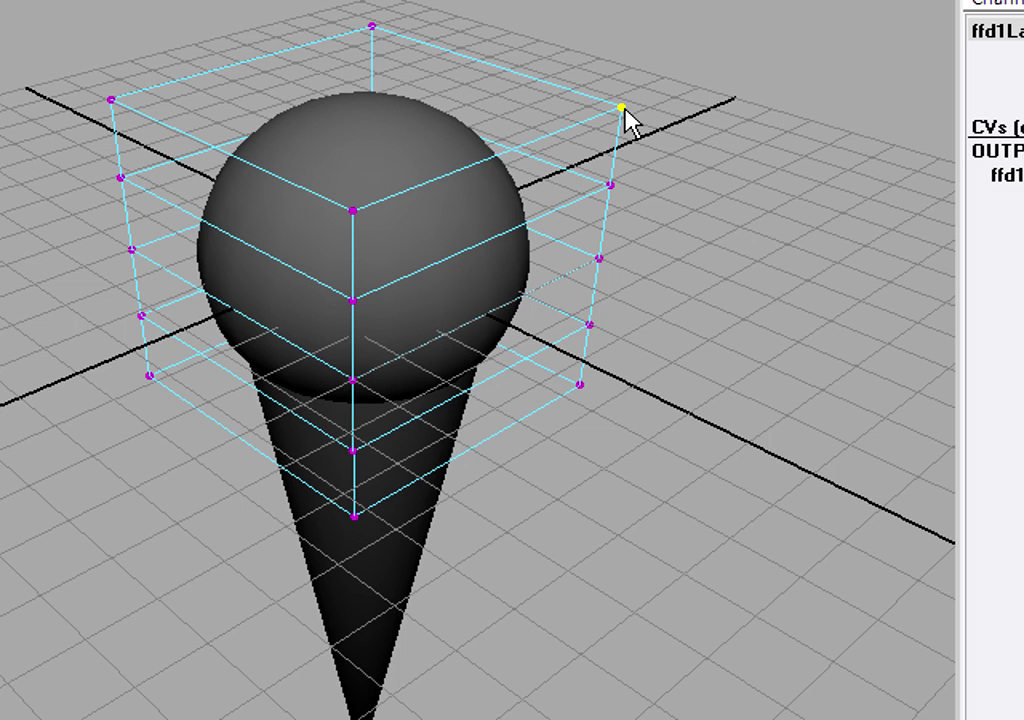
pyautogui.press('w')
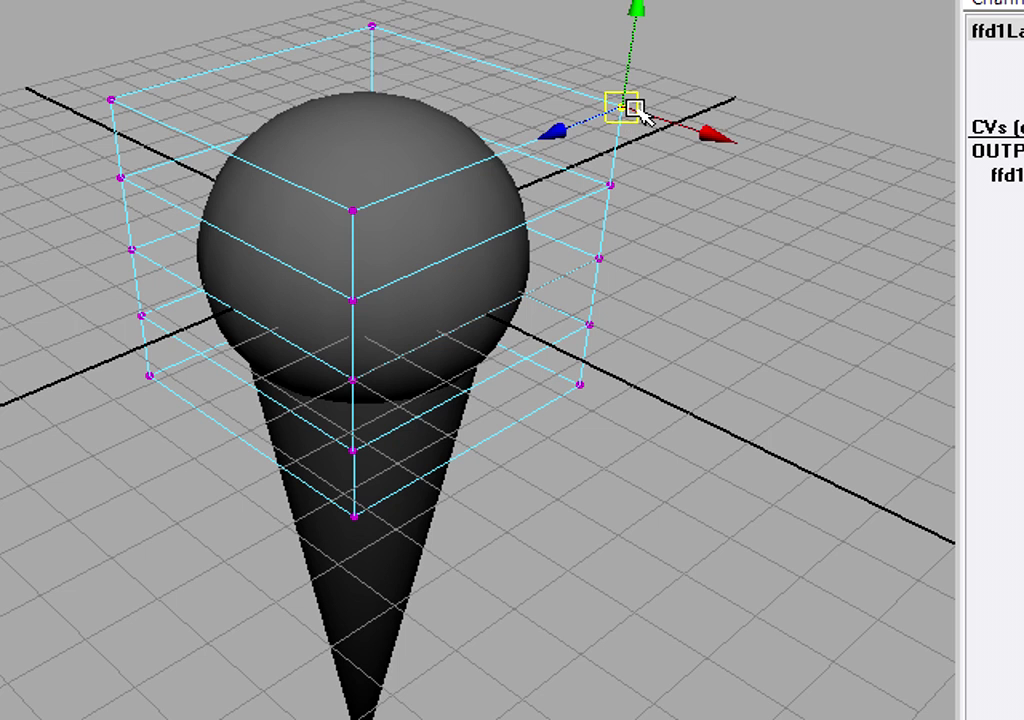
pyautogui.moveTo(630, 108)
pyautogui.mouseDown()
pyautogui.moveTo(430, 76)
pyautogui.moveTo(768, 69)
pyautogui.moveTo(583, 87)
pyautogui.moveTo(716, 50)
pyautogui.mouseUp()
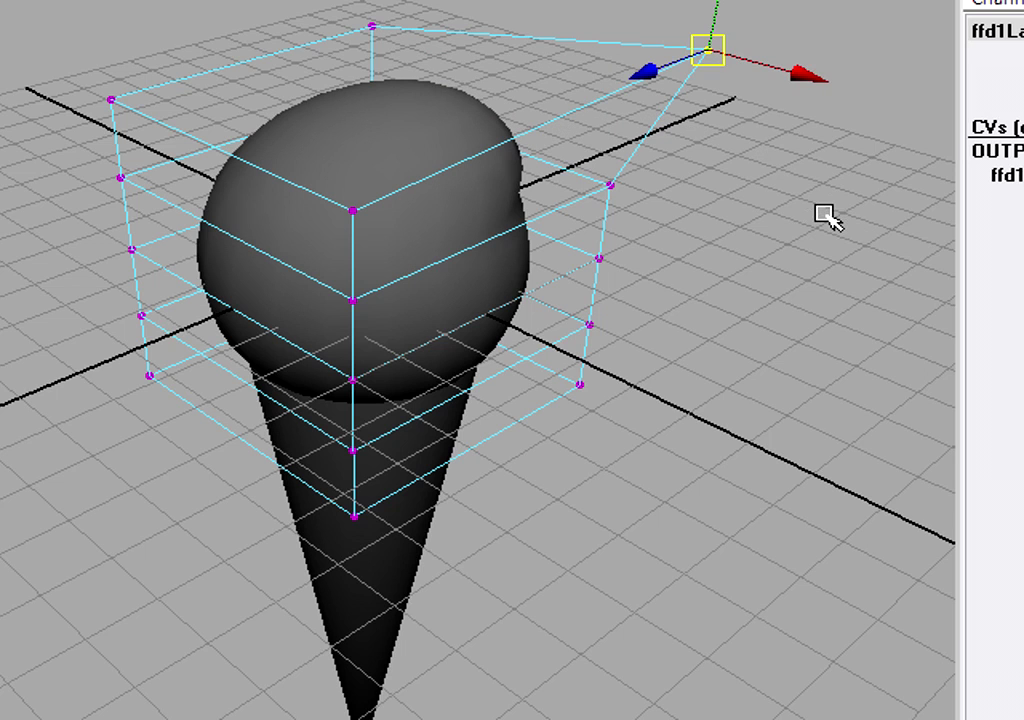
pyautogui.hotkey('ctrl', 'z')
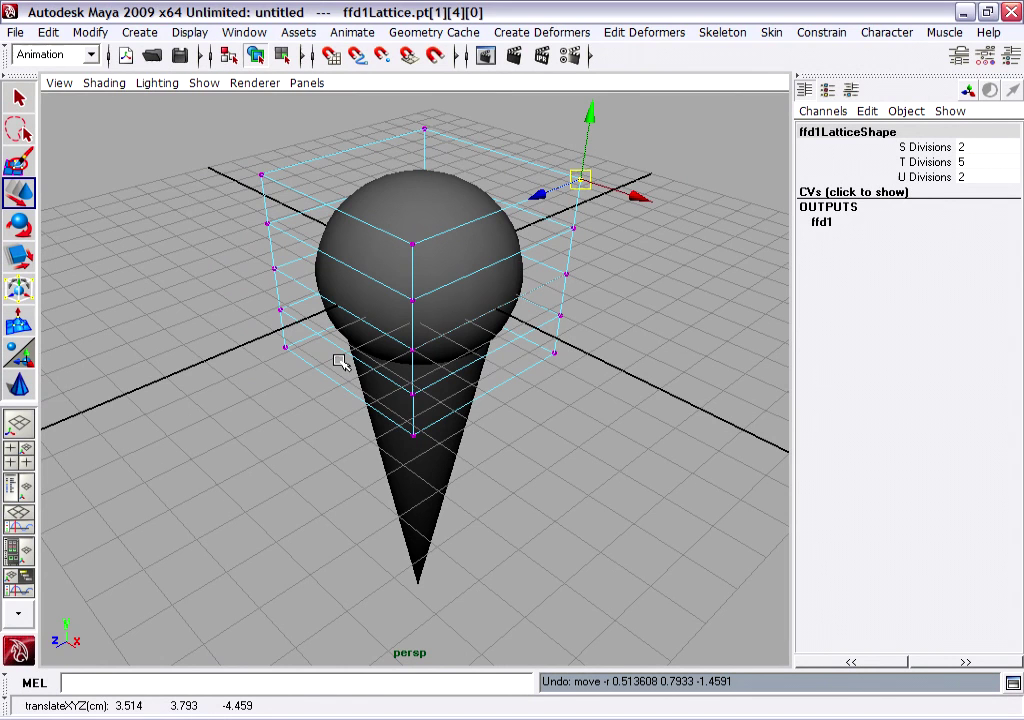
# - In four-view layout, scale a lower row of lattice points outward to flare the scoop
pyautogui.press('space')
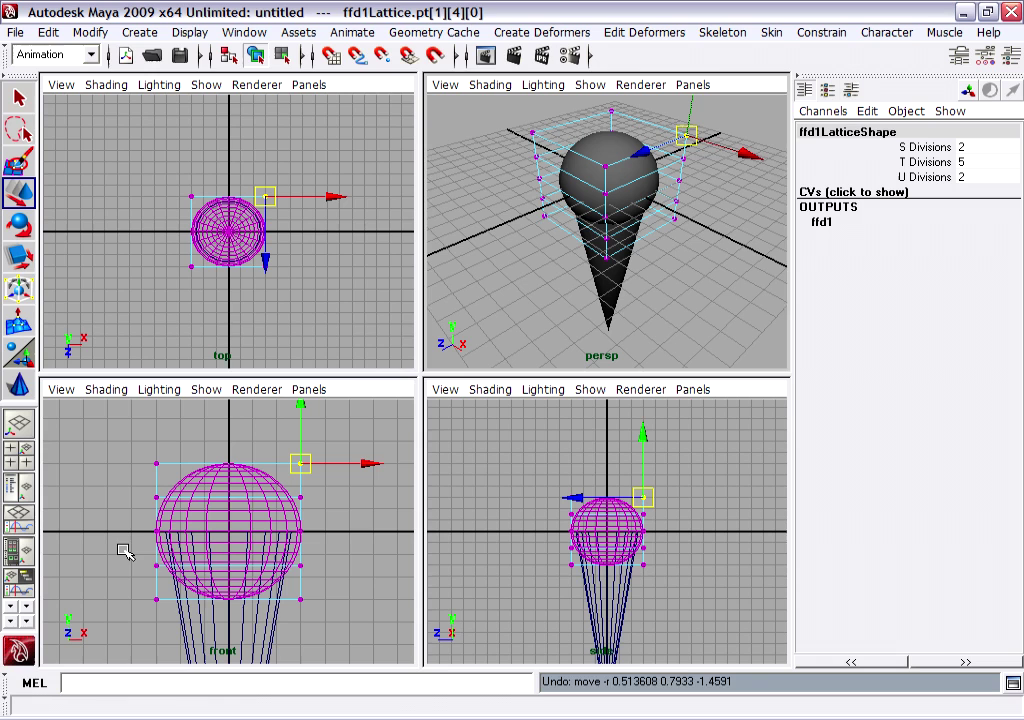
pyautogui.moveTo(122, 550); pyautogui.dragTo(357, 581)
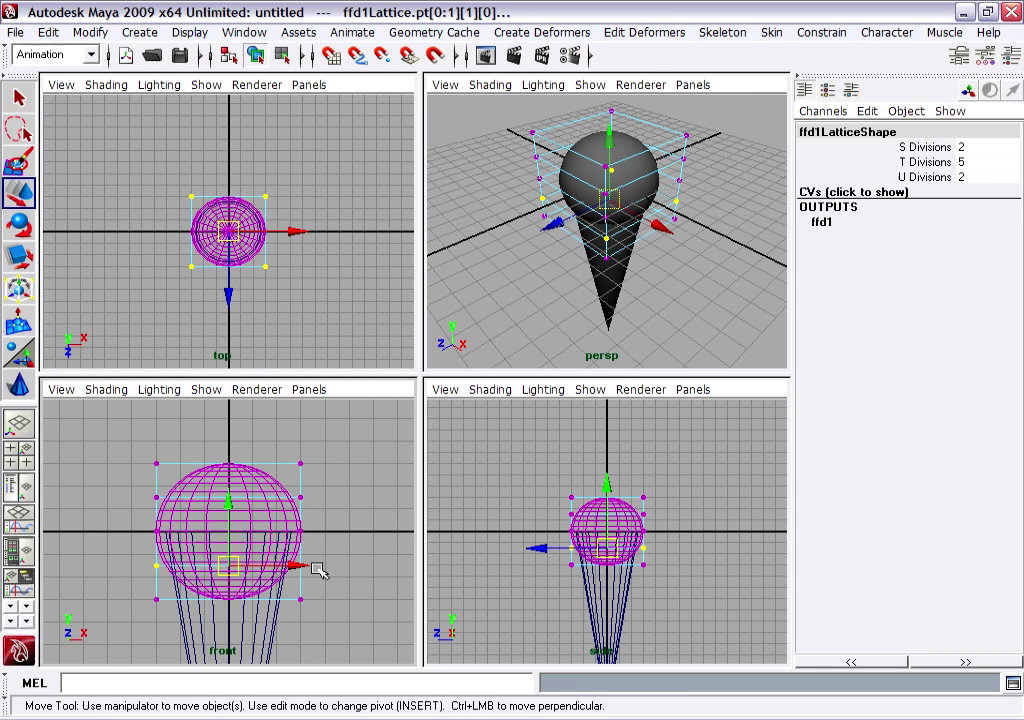
pyautogui.press('r')
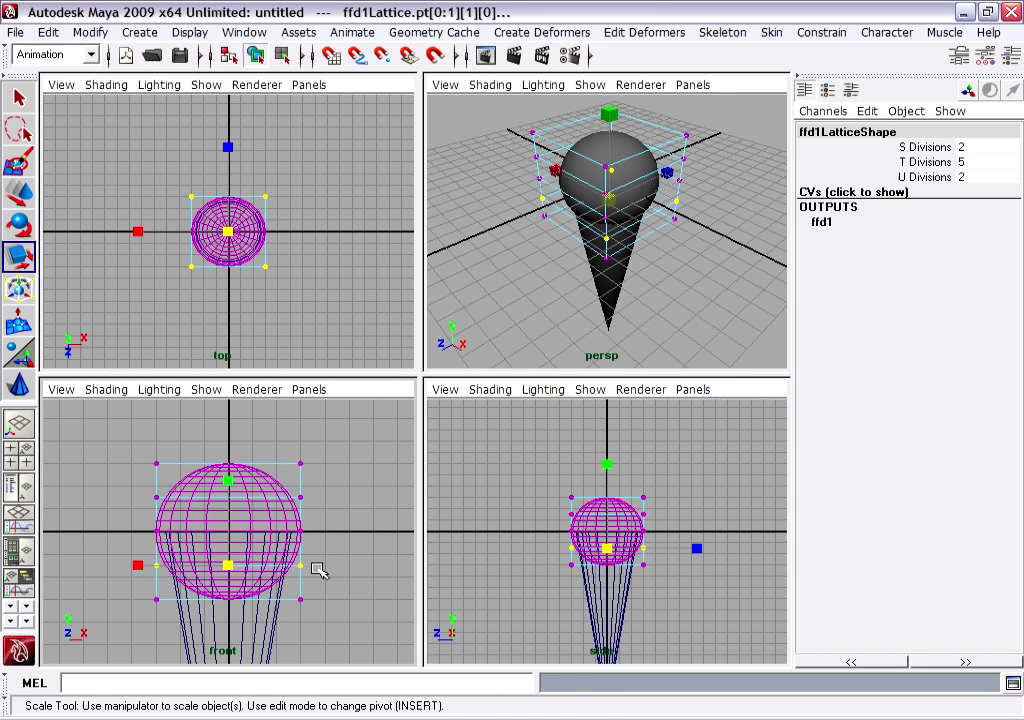
pyautogui.moveTo(231, 566)
pyautogui.mouseDown()
pyautogui.moveTo(414, 562)
pyautogui.moveTo(338, 555)
pyautogui.mouseUp()
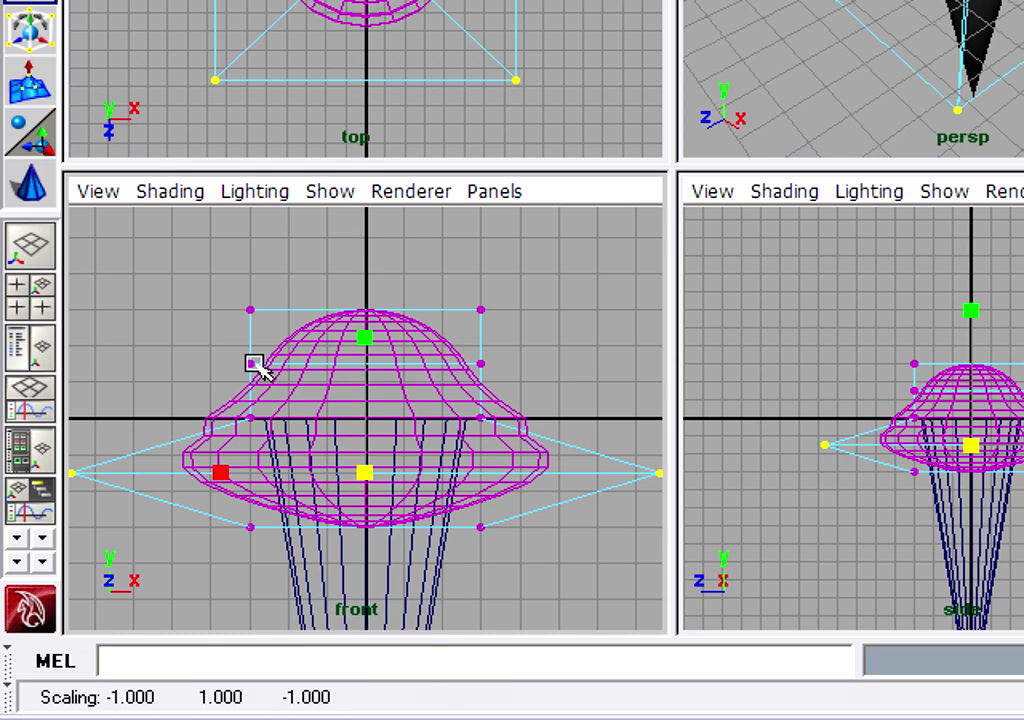
# - Set the ffd1 lattice deformer's Local Influence S, T and U to 5
pyautogui.rightClick(258, 367)
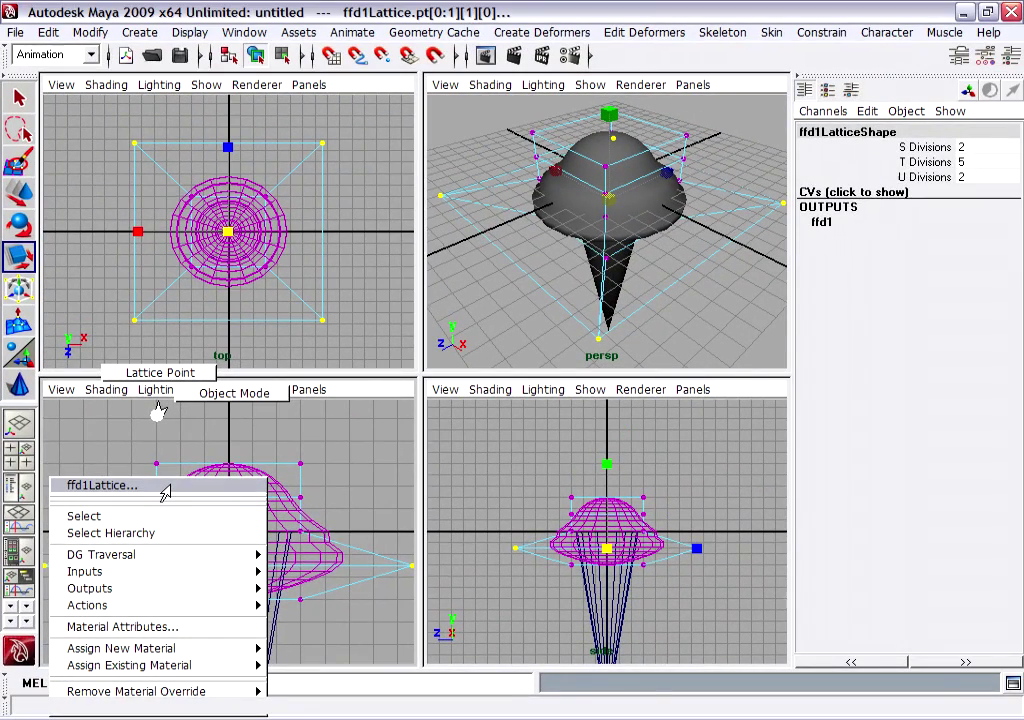
pyautogui.click(165, 487)
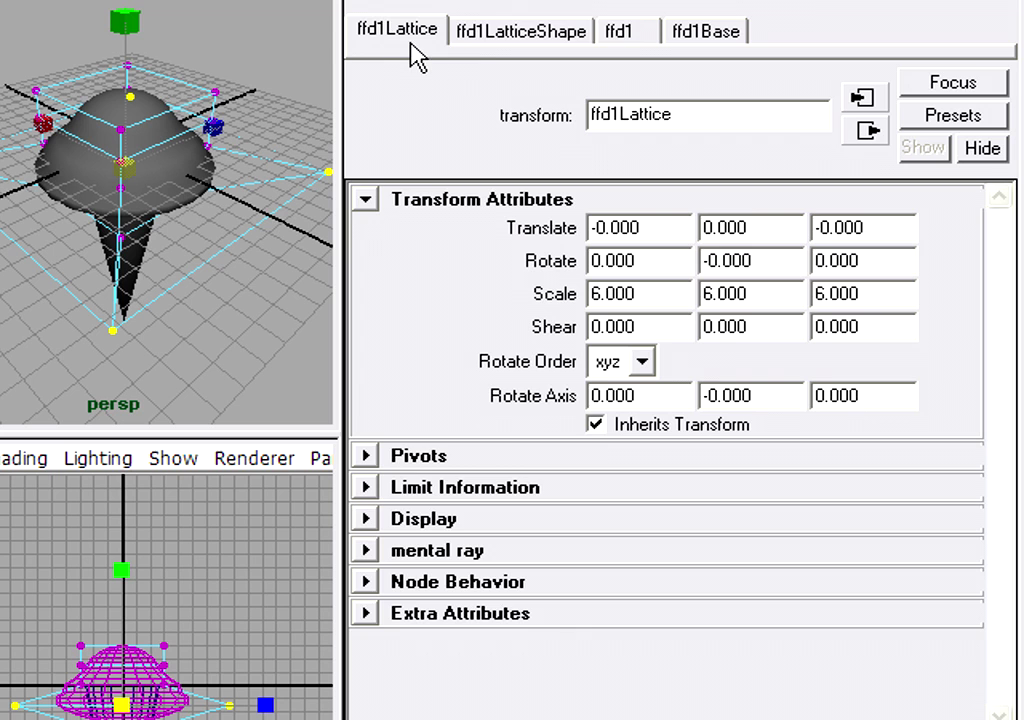
pyautogui.click(640, 40)
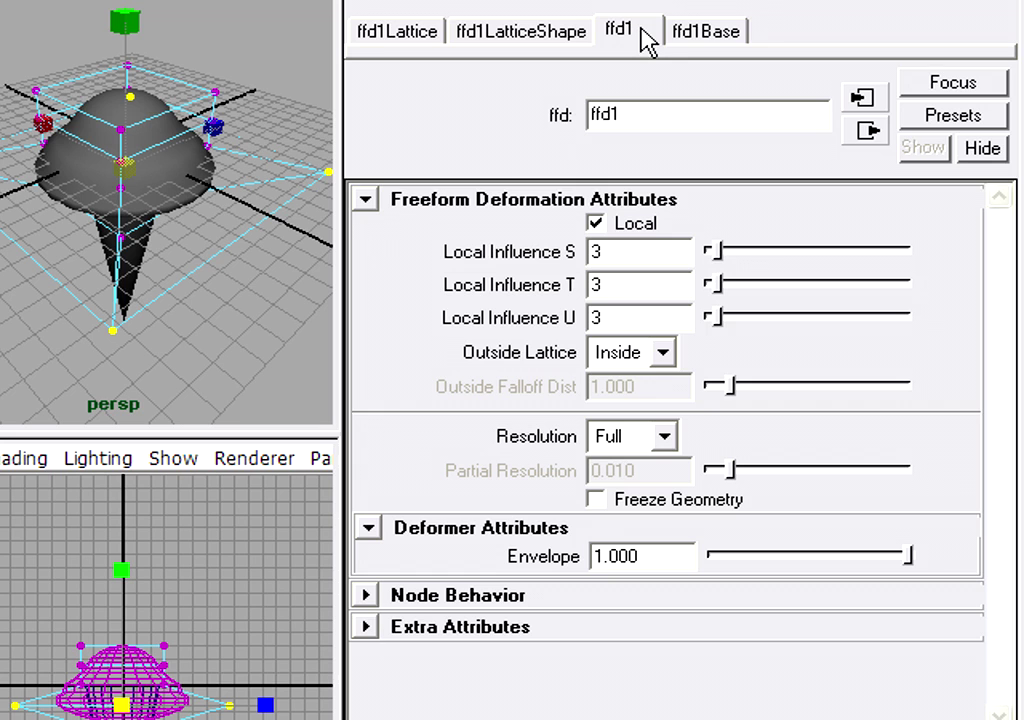
pyautogui.moveTo(727, 250)
pyautogui.mouseDown()
pyautogui.moveTo(738, 246)
pyautogui.moveTo(727, 317)
pyautogui.mouseUp()
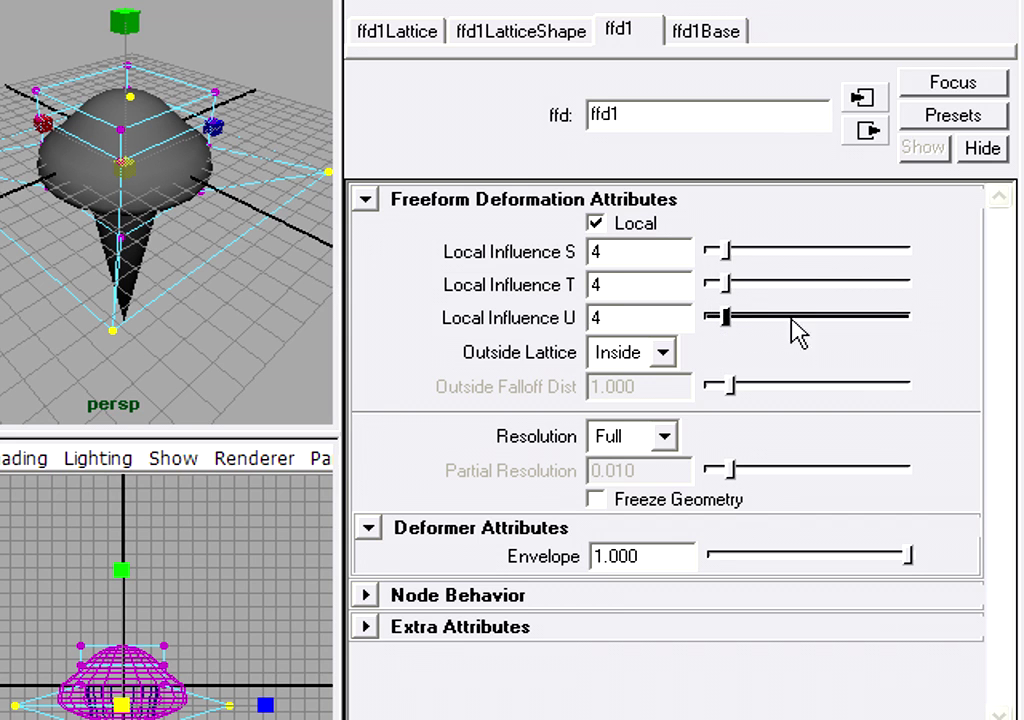
pyautogui.moveTo(728, 287); pyautogui.dragTo(735, 251)
pyautogui.moveTo(731, 318); pyautogui.dragTo(733, 314)
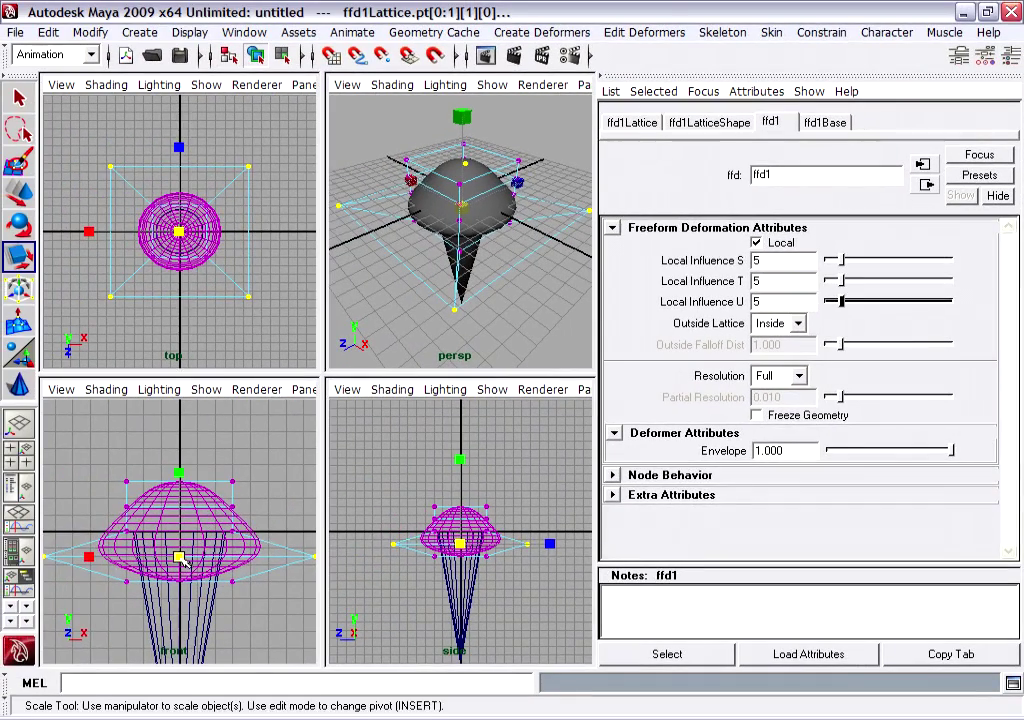
# - Rescale and reposition the lower lattice point rows, leveling one row back to zero height
pyautogui.moveTo(178, 556)
pyautogui.mouseDown()
pyautogui.moveTo(192, 550)
pyautogui.moveTo(142, 438)
pyautogui.mouseUp()
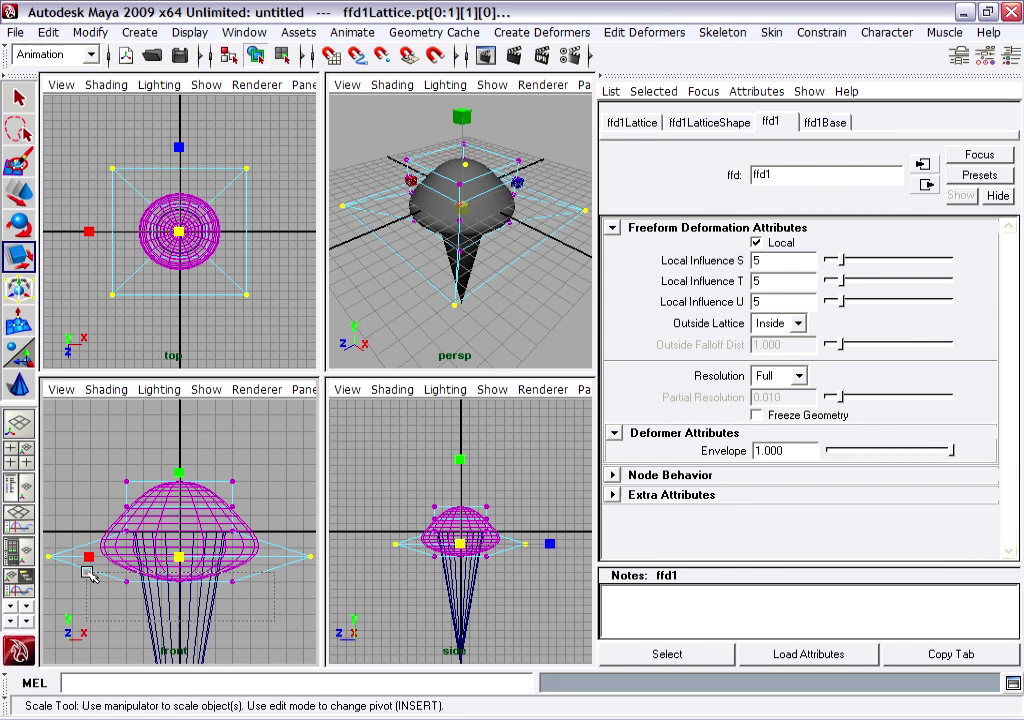
pyautogui.press('Down')
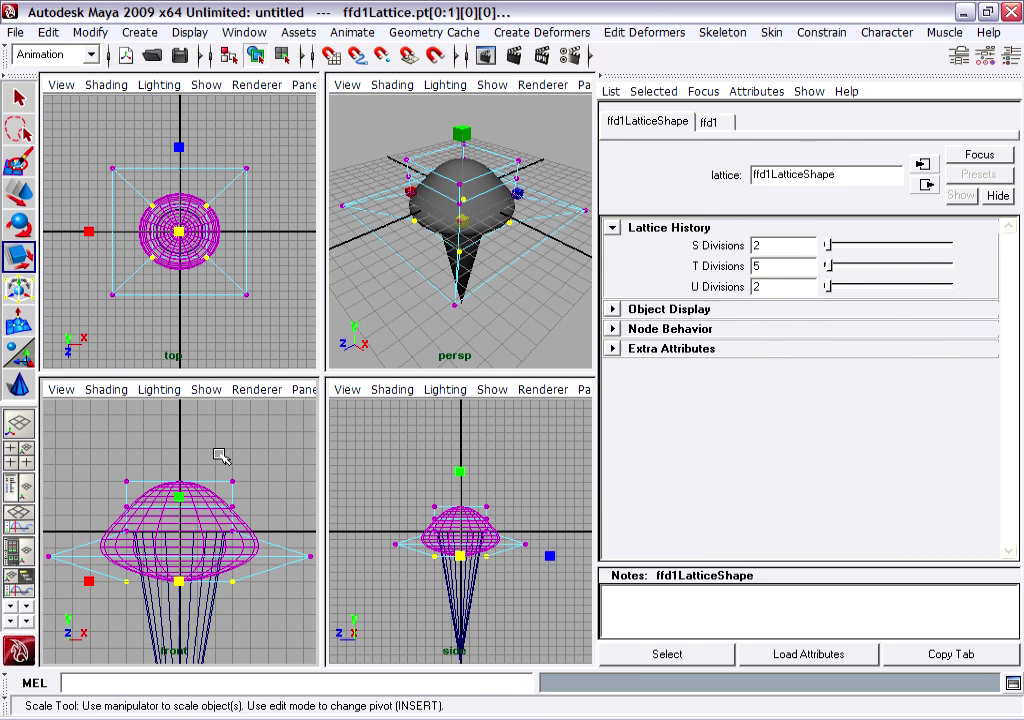
pyautogui.press('w')
pyautogui.moveTo(178, 430)
pyautogui.mouseDown()
pyautogui.moveTo(187, 510)
pyautogui.moveTo(126, 490)
pyautogui.mouseUp()
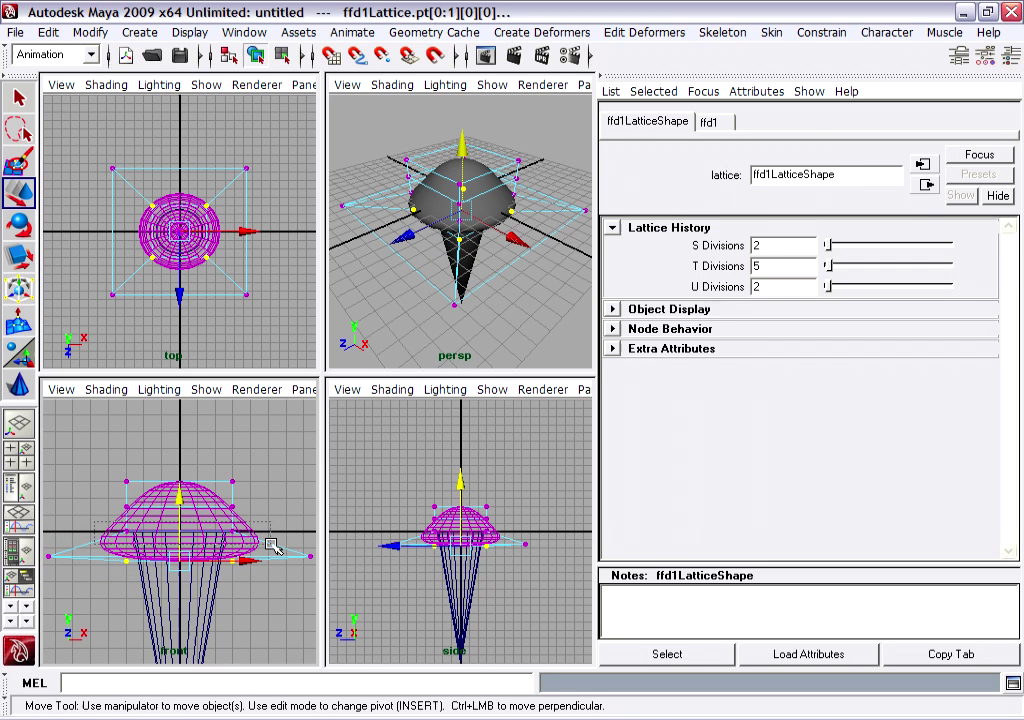
pyautogui.press('Up')
pyautogui.moveTo(183, 478)
pyautogui.mouseDown()
pyautogui.moveTo(181, 467)
pyautogui.moveTo(153, 533)
pyautogui.moveTo(107, 519)
pyautogui.mouseUp()
pyautogui.press('r')
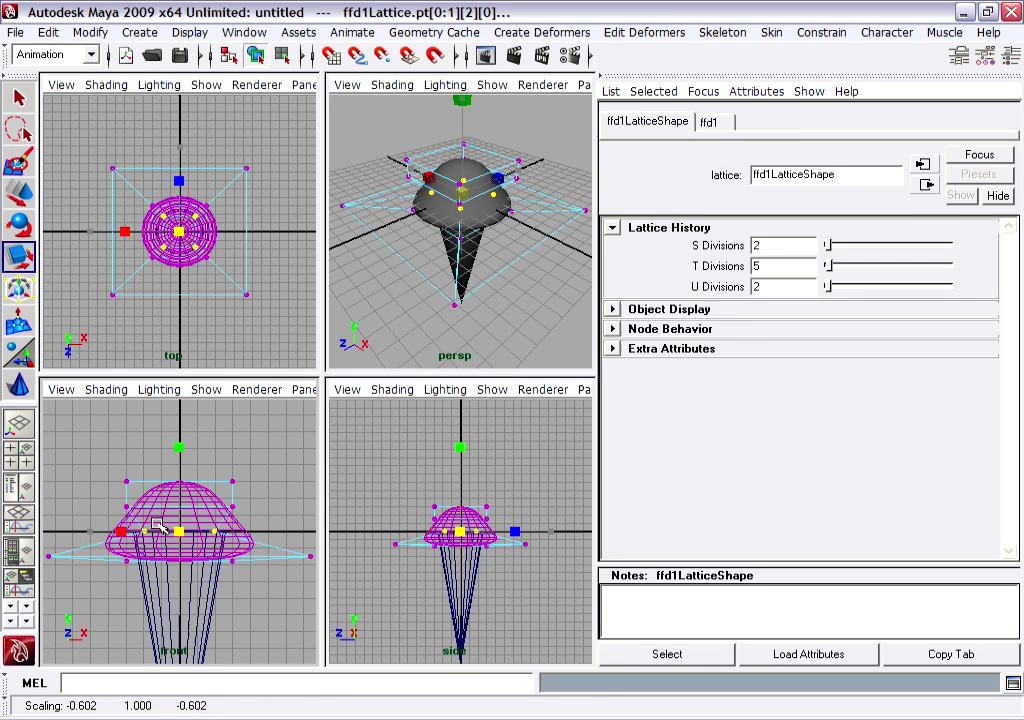
# - In a single perspective view, nudge two top lattice points slightly
pyautogui.press('space')
pyautogui.press('space')
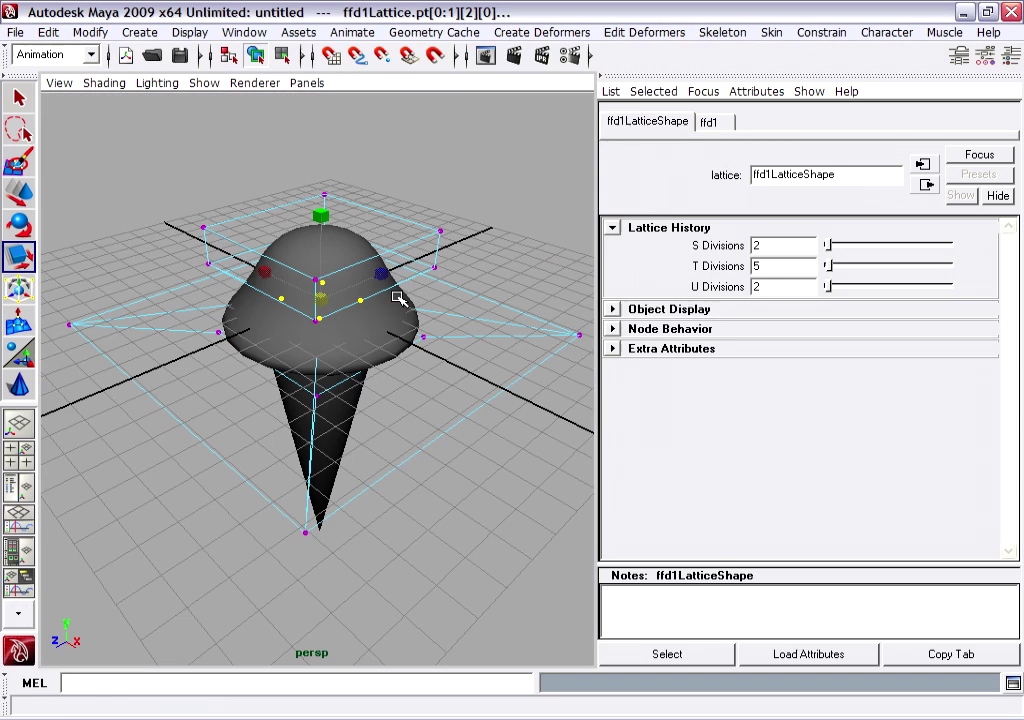
pyautogui.click(443, 232)
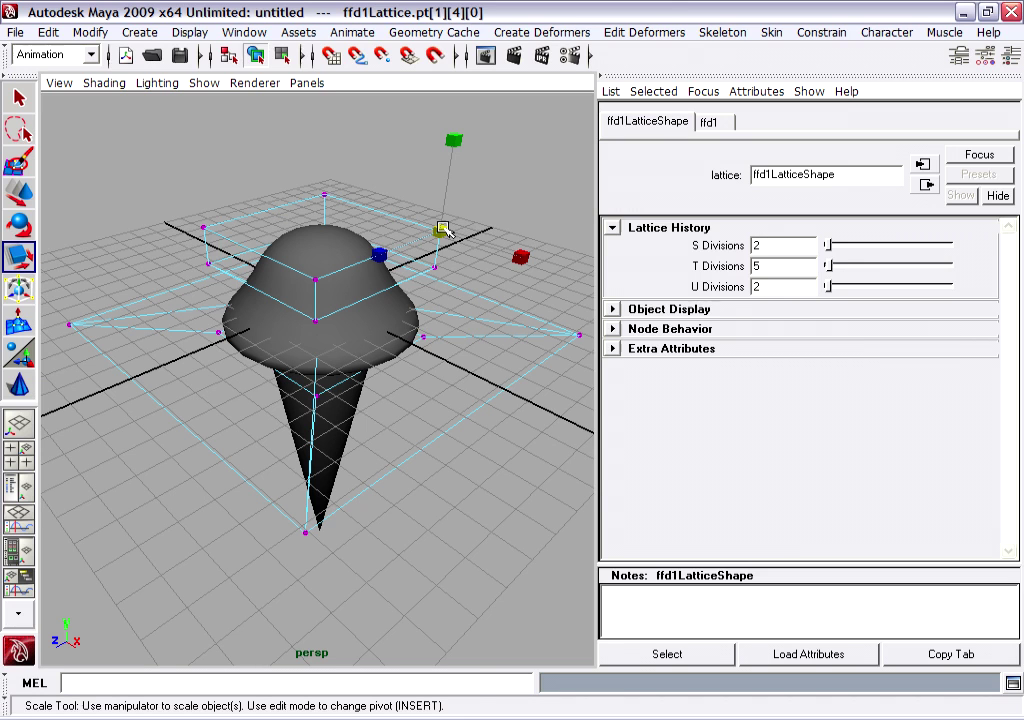
pyautogui.press('w')
pyautogui.moveTo(442, 230); pyautogui.dragTo(444, 231)
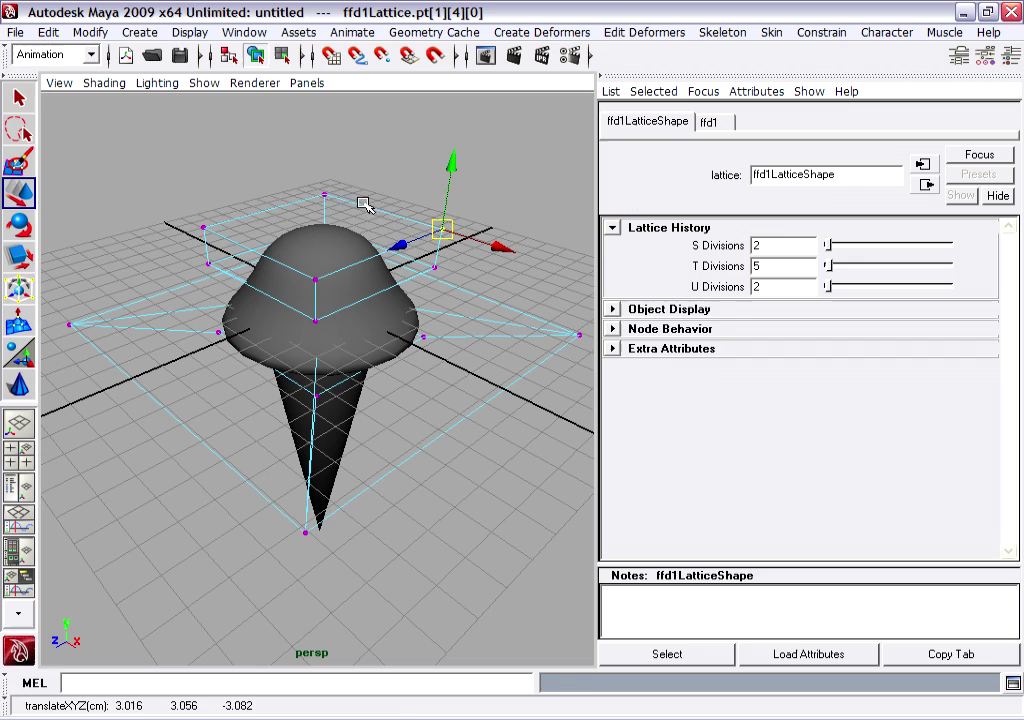
pyautogui.click(320, 198)
pyautogui.moveTo(322, 194); pyautogui.dragTo(313, 186)
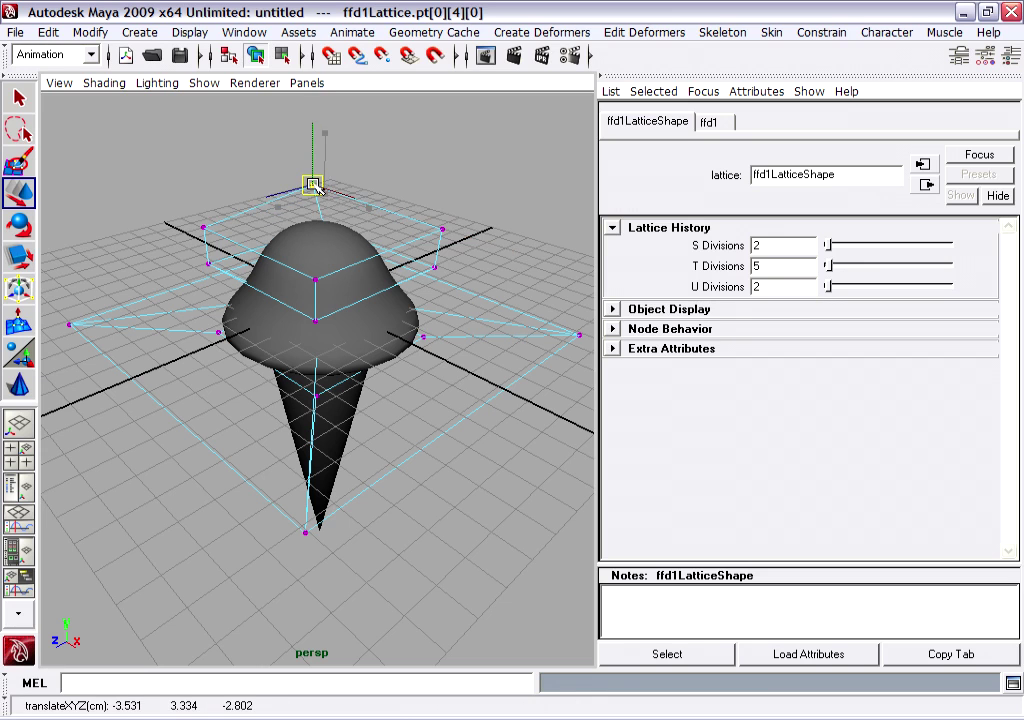
# - Select all top lattice points and scale them uniformly into a rounded dome
pyautogui.click(203, 226)
pyautogui.click(305, 532)
pyautogui.keyDown('alt'); pyautogui.moveTo(305, 532); pyautogui.dragTo(268, 257); pyautogui.keyUp('alt')
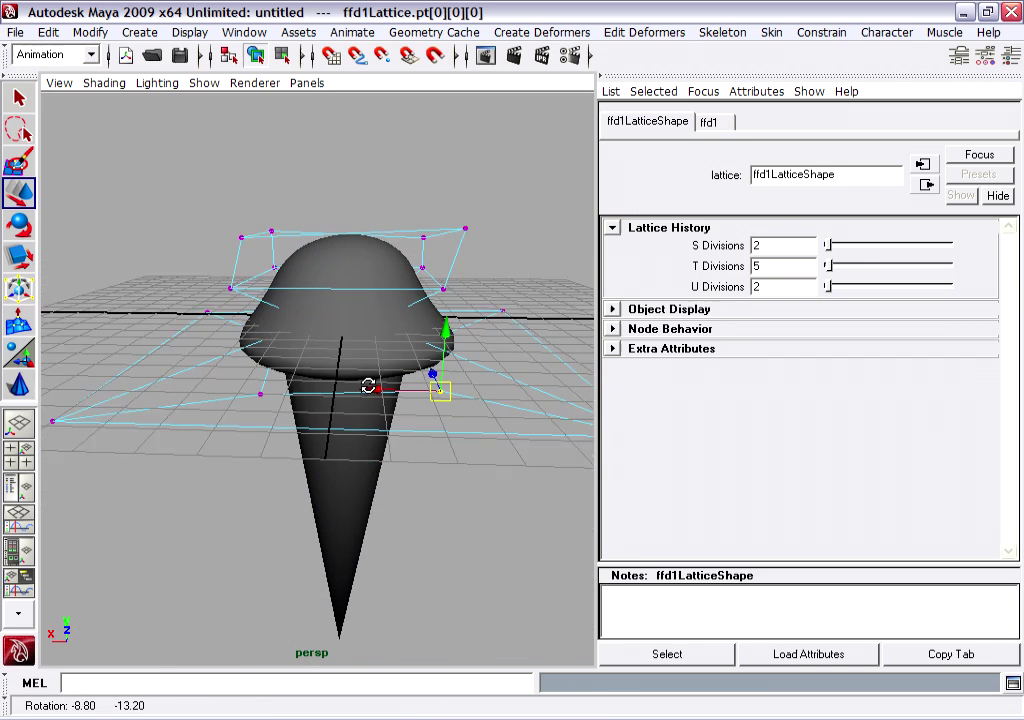
pyautogui.moveTo(215, 188)
pyautogui.mouseDown()
pyautogui.moveTo(485, 292)
pyautogui.moveTo(350, 222)
pyautogui.moveTo(380, 204)
pyautogui.mouseUp()
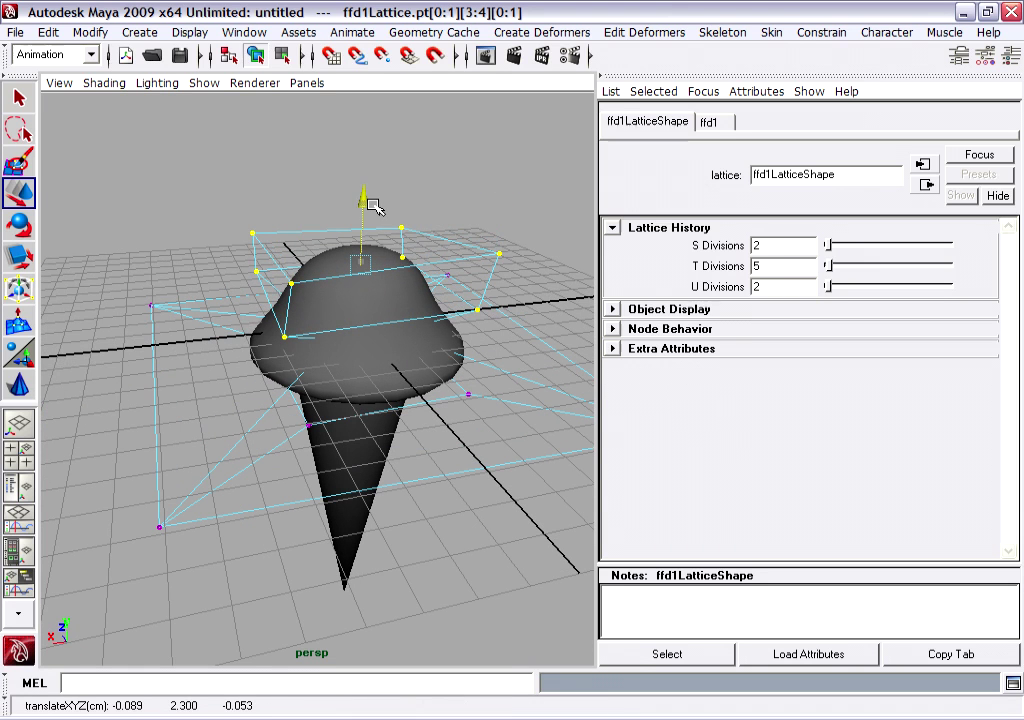
pyautogui.press('r')
pyautogui.moveTo(362, 265)
pyautogui.mouseDown()
pyautogui.moveTo(400, 268)
pyautogui.moveTo(370, 268)
pyautogui.moveTo(383, 277)
pyautogui.moveTo(555, 158)
pyautogui.mouseUp()
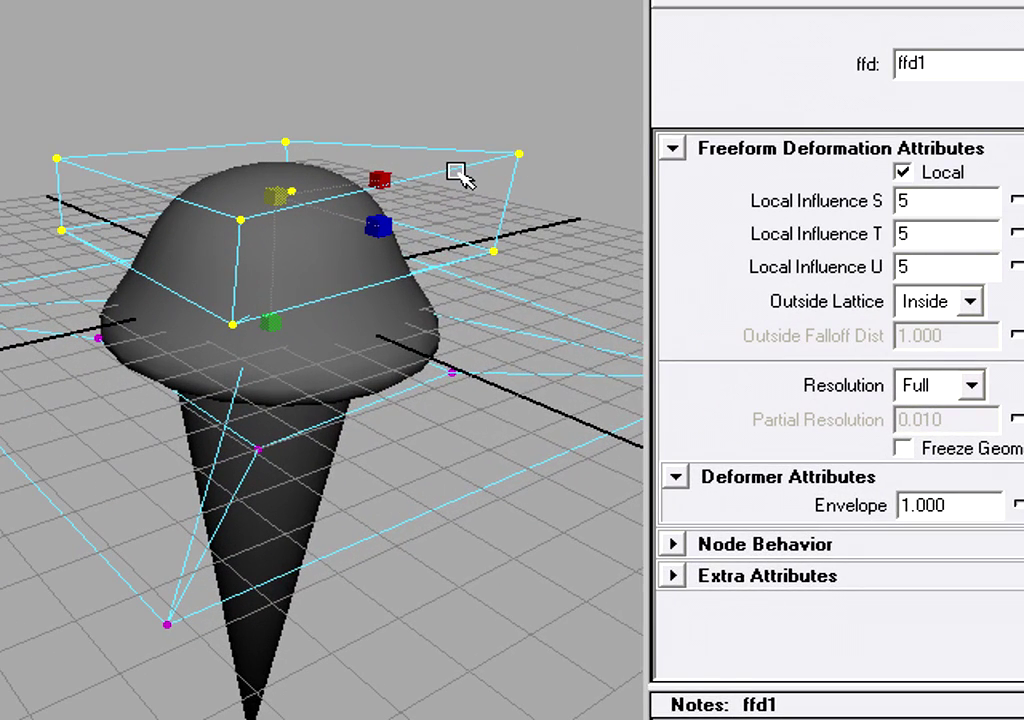
# - Return the lattice to Object Mode and select the whole lattice
pyautogui.moveTo(452, 168); pyautogui.dragTo(497, 128, button='right')
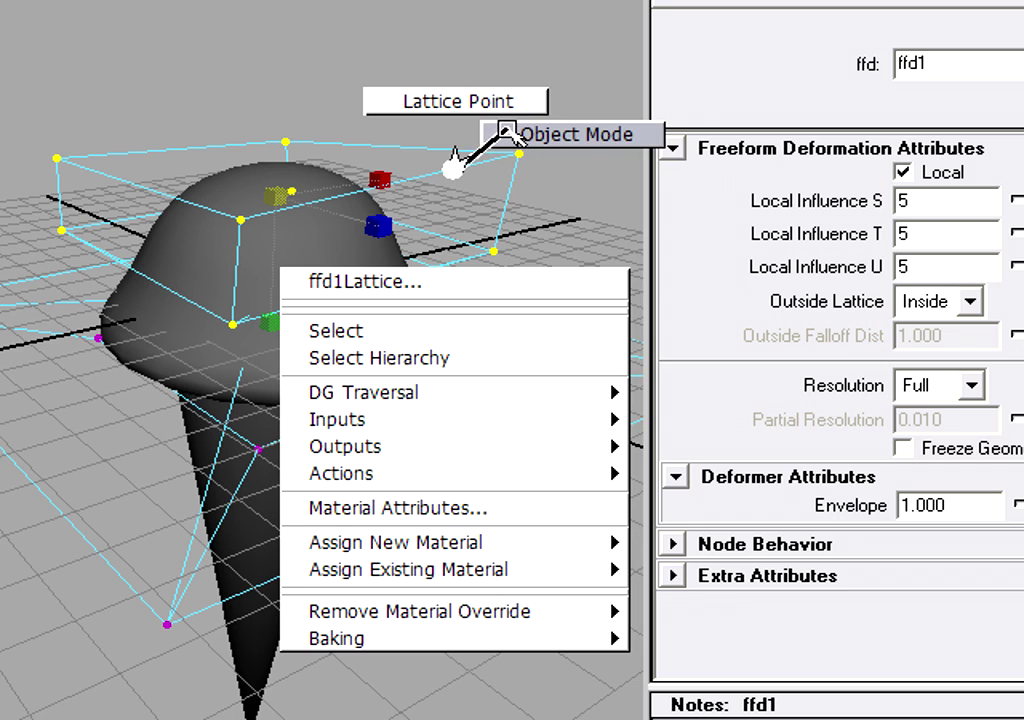
pyautogui.moveTo(503, 130); pyautogui.dragTo(510, 132, button='right')
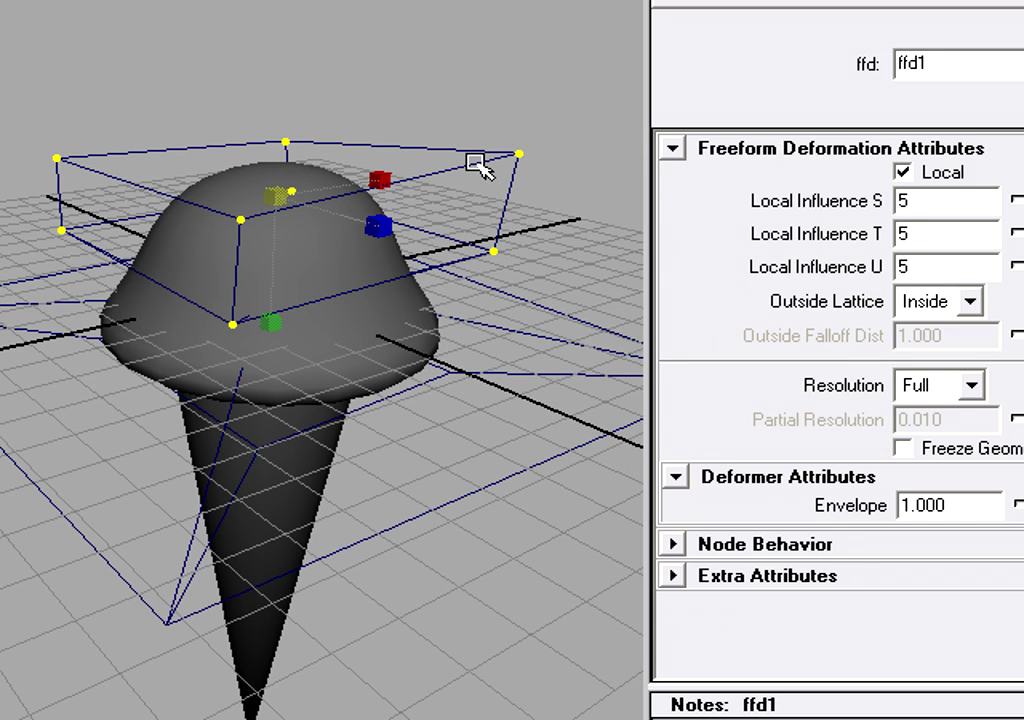
pyautogui.click(476, 164)
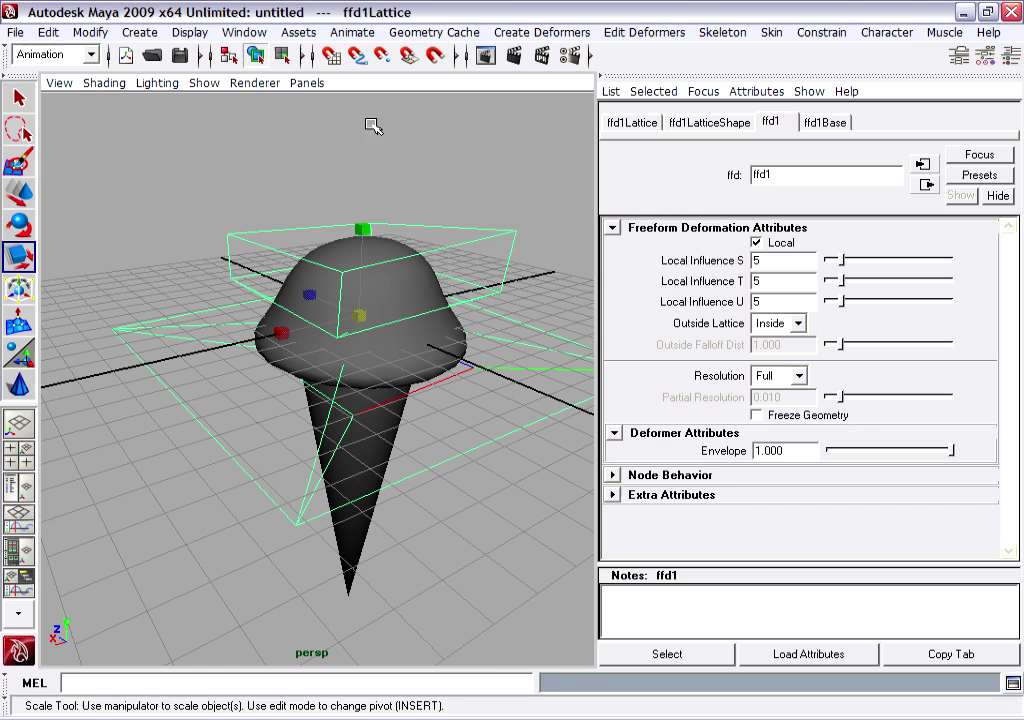
# - In the Channel Box, inspect the IceCream mesh's polySphere1 input and try varying Subdivisions Axis
pyautogui.click(1012, 58)
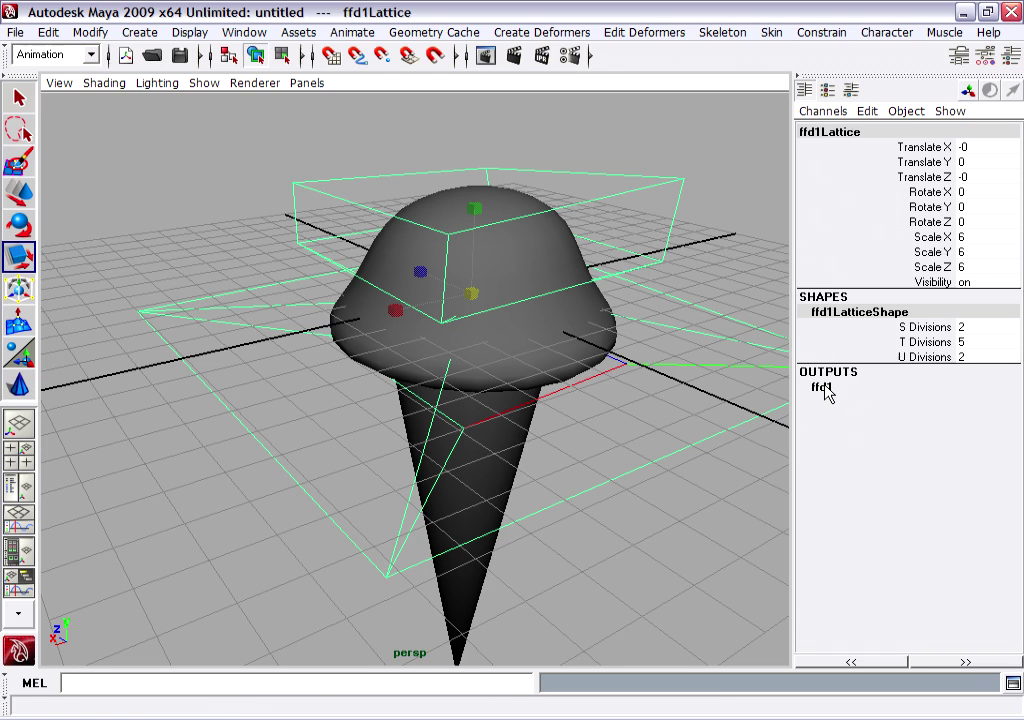
pyautogui.click(429, 196)
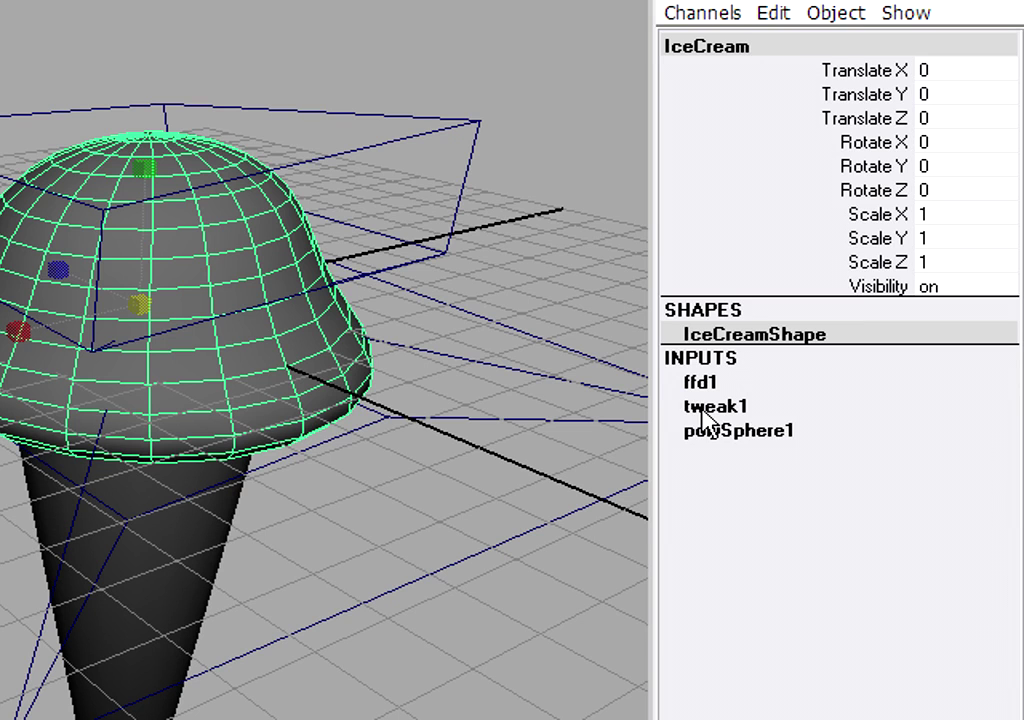
pyautogui.click(707, 443)
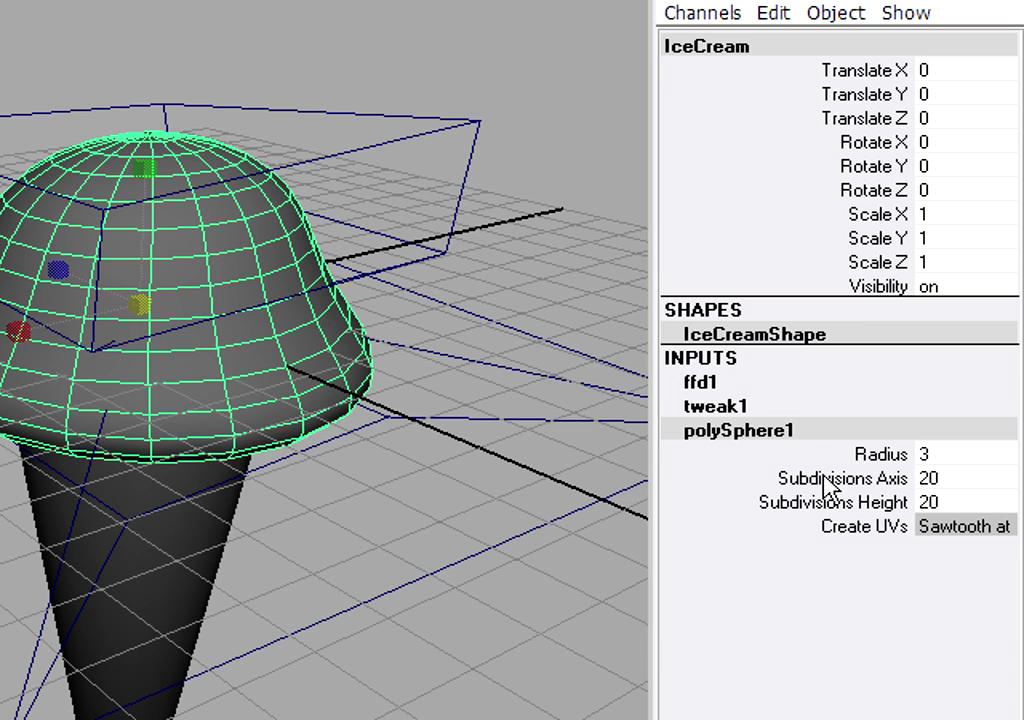
pyautogui.click(870, 478)
pyautogui.moveTo(485, 300)
pyautogui.mouseDown(button='middle')
pyautogui.moveTo(320, 300)
pyautogui.moveTo(530, 283)
pyautogui.mouseUp(button='middle')
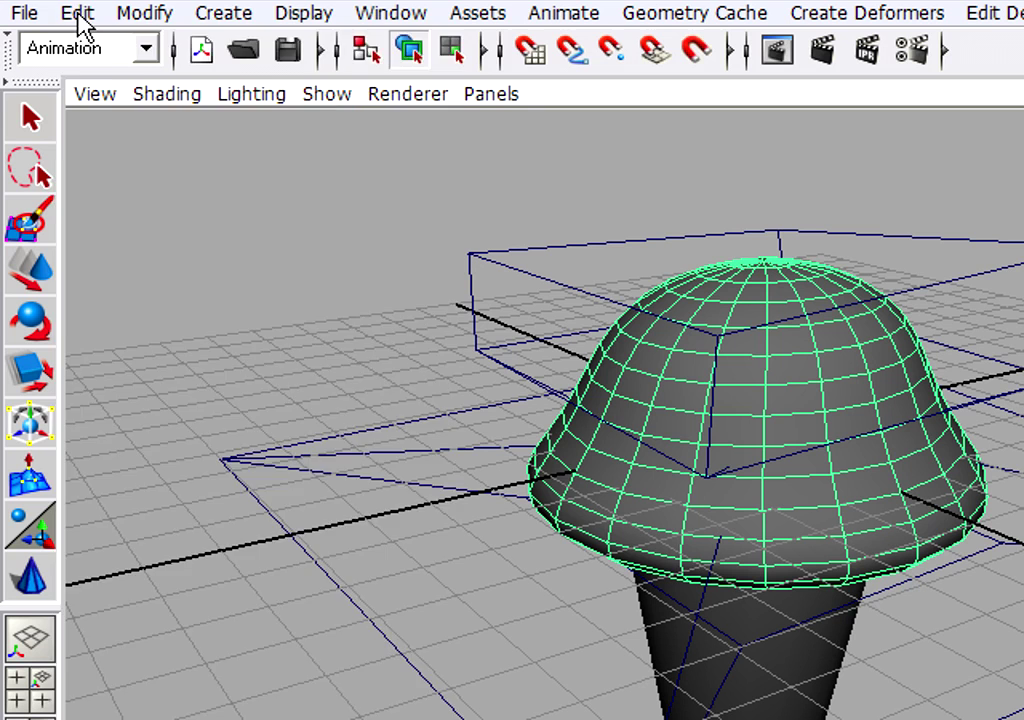
# - Delete the IceCream scoop's construction history with Edit > Delete by Type > History
pyautogui.click(78, 14)
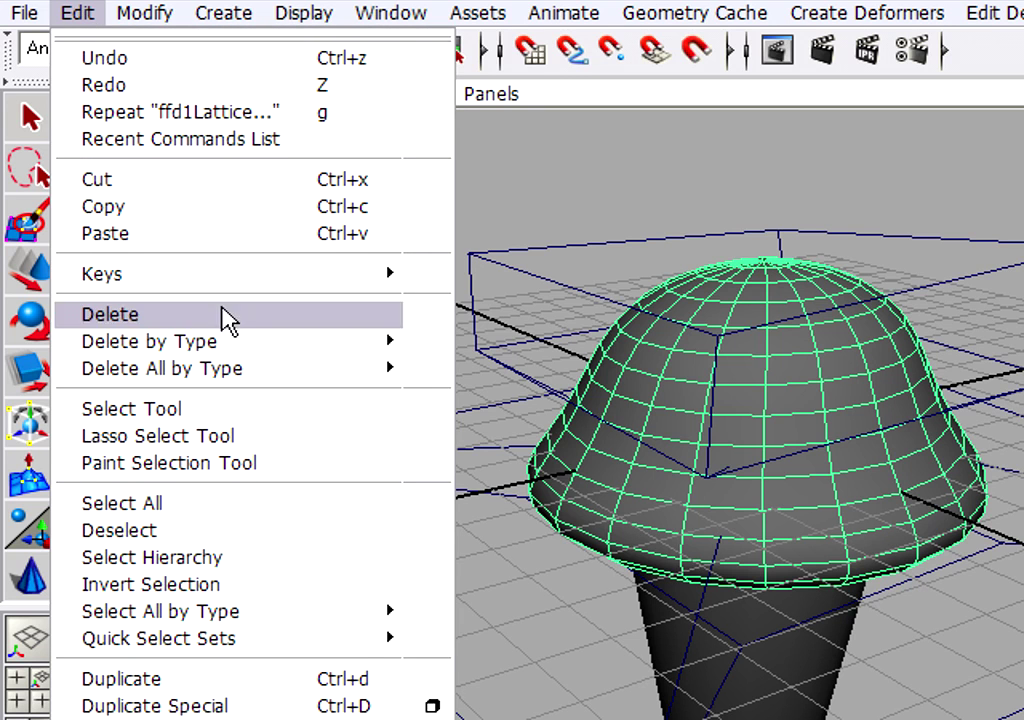
pyautogui.moveTo(93, 237)
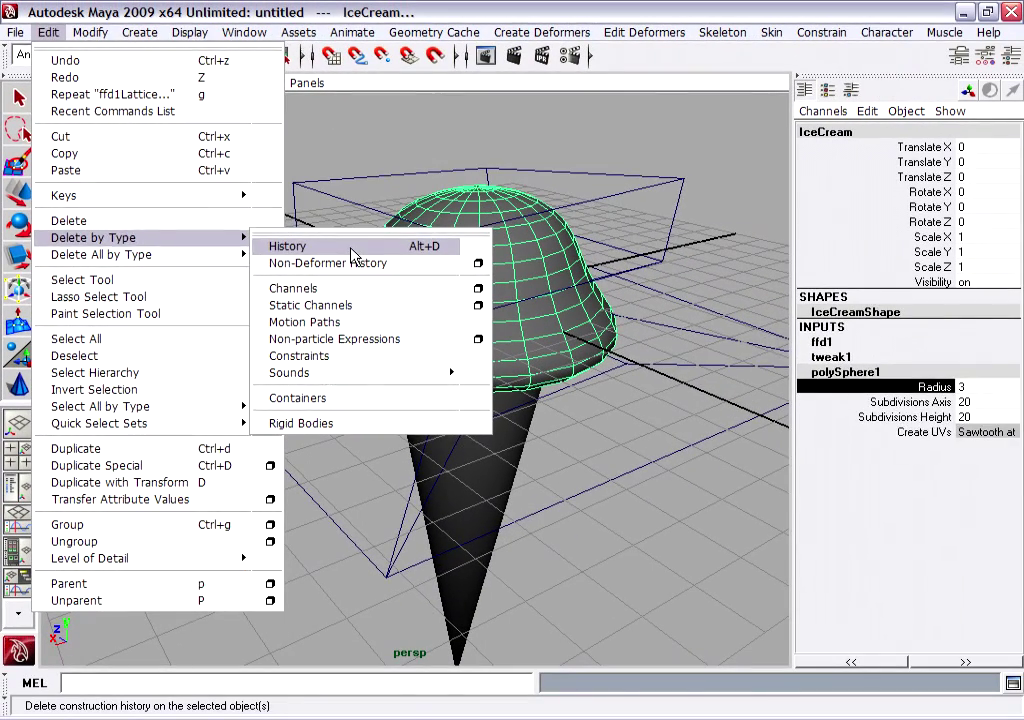
pyautogui.click(352, 250)
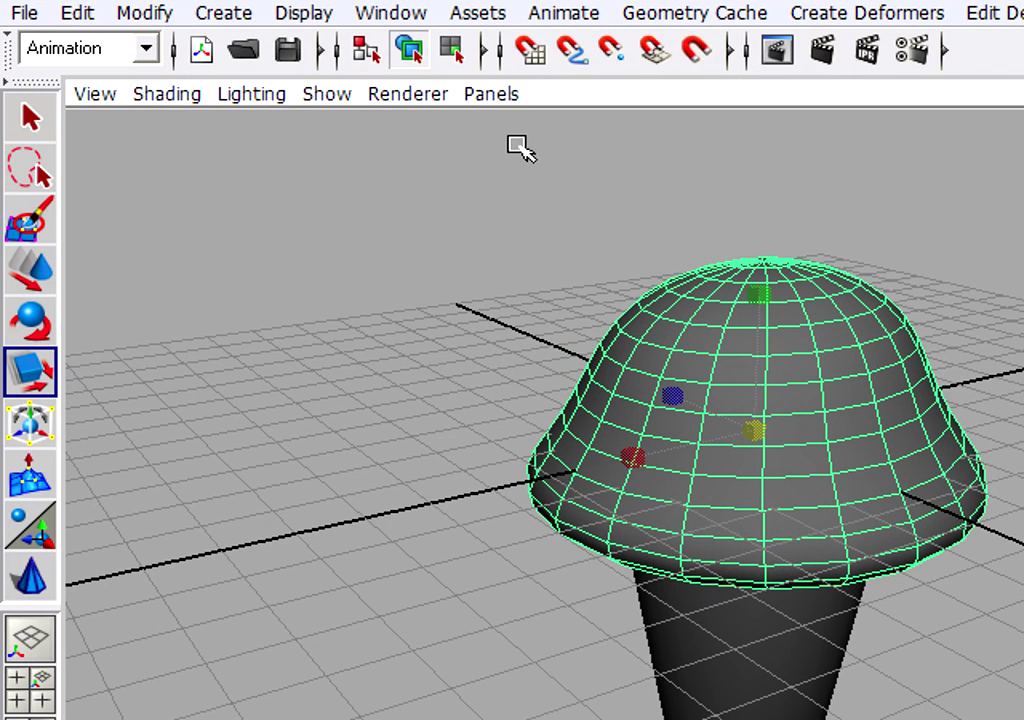
# - Switch to the Rendering menu set and bring up Lighting/Shading's Assign New Material list
pyautogui.click(147, 50)
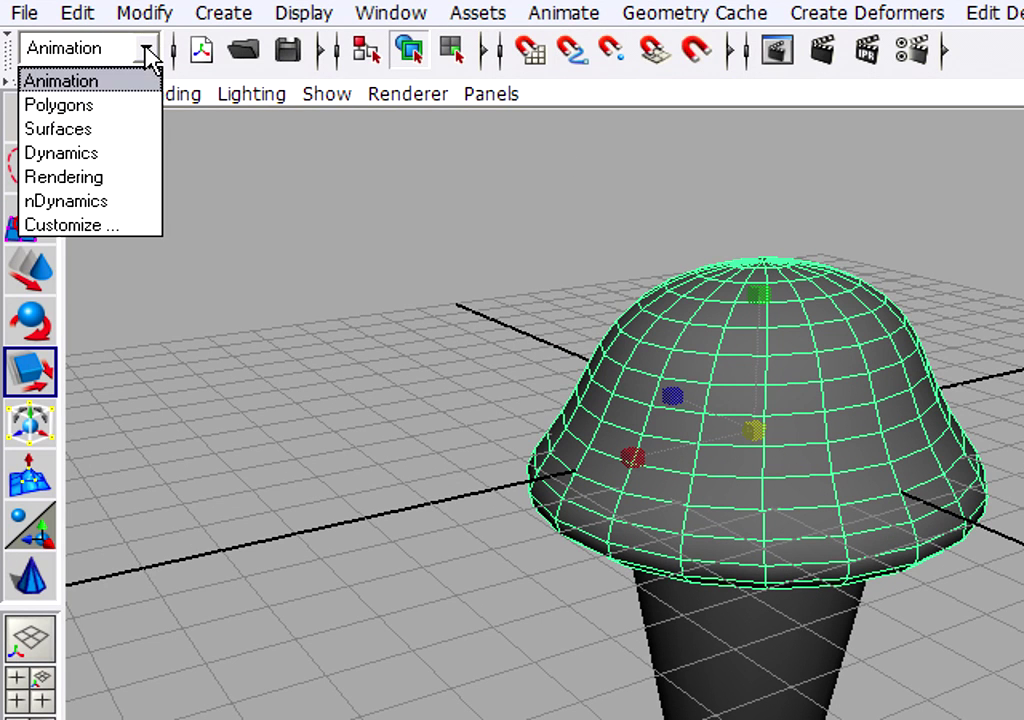
pyautogui.click(133, 186)
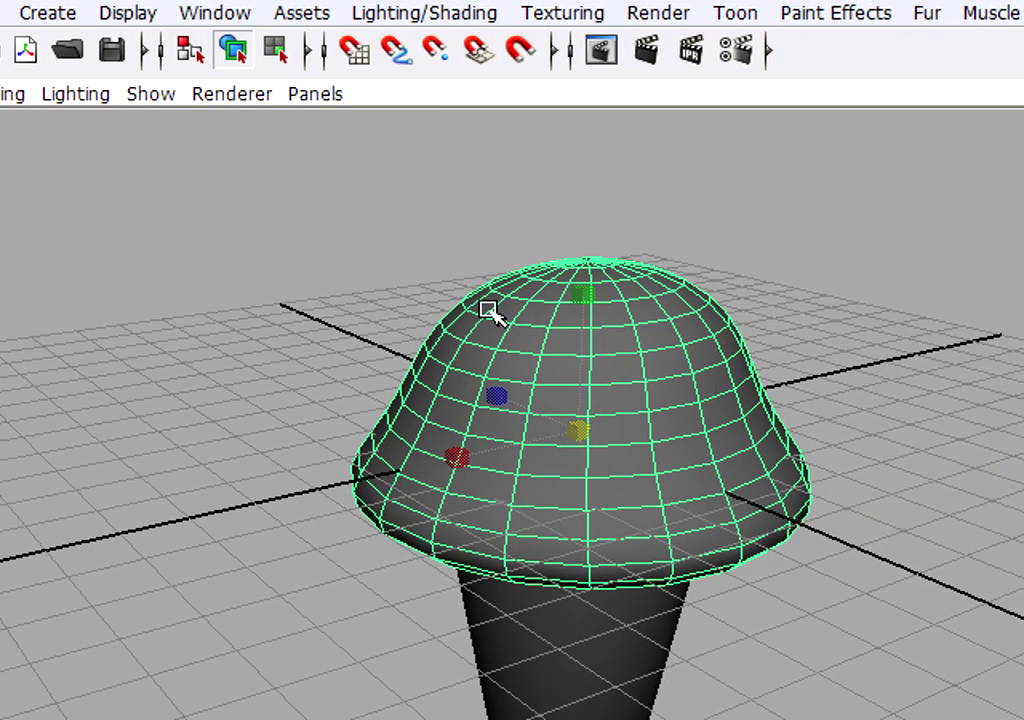
pyautogui.click(466, 22)
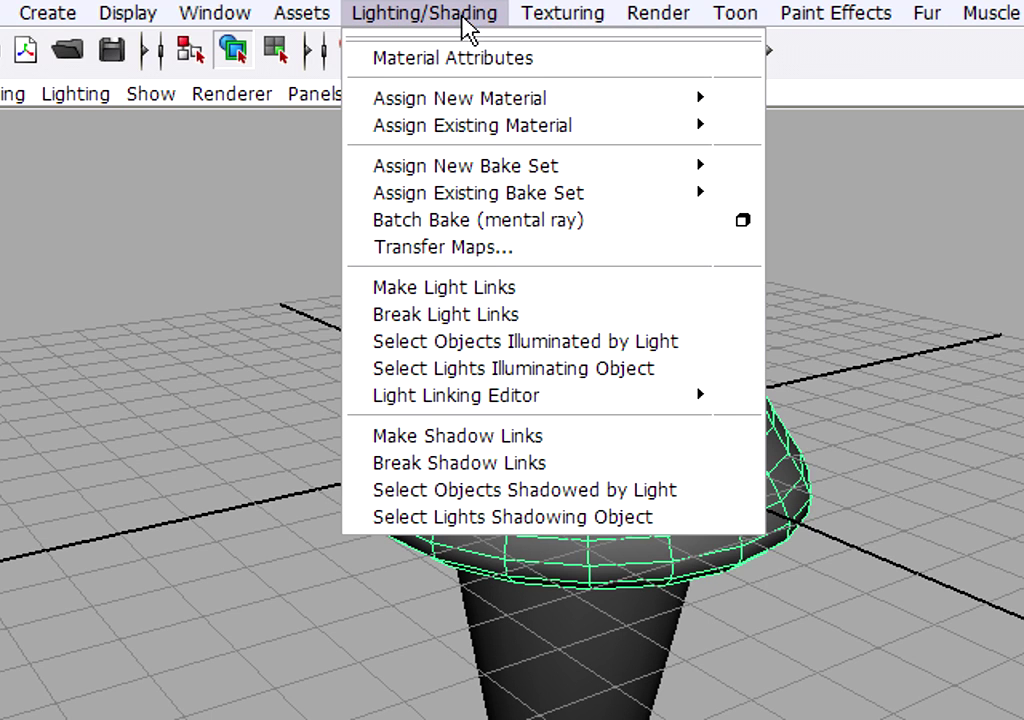
pyautogui.moveTo(397, 86)
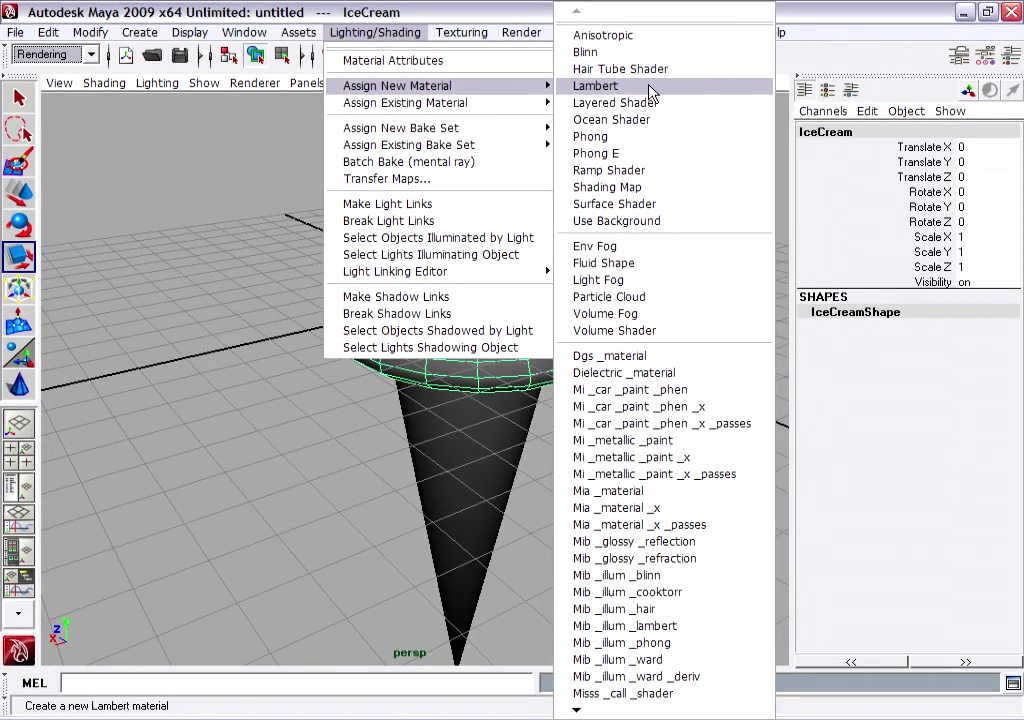
# - Assign the scoop a new Lambert named VanillaShader with pure white colour and 0.950 diffuse
pyautogui.click(652, 91)
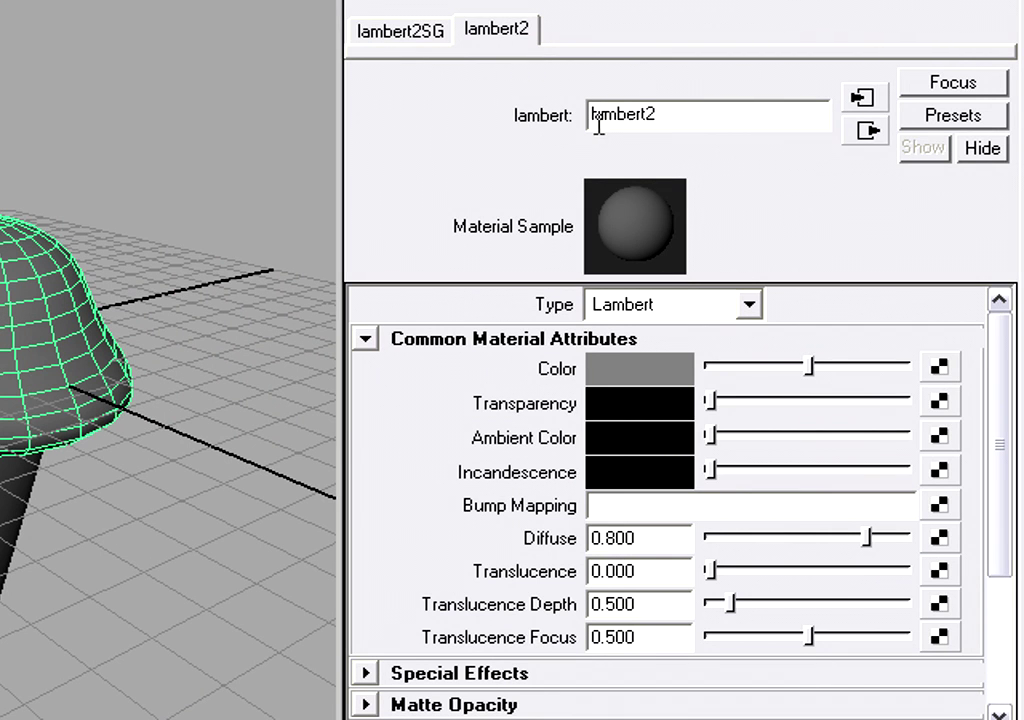
pyautogui.moveTo(699, 110); pyautogui.dragTo(562, 105)
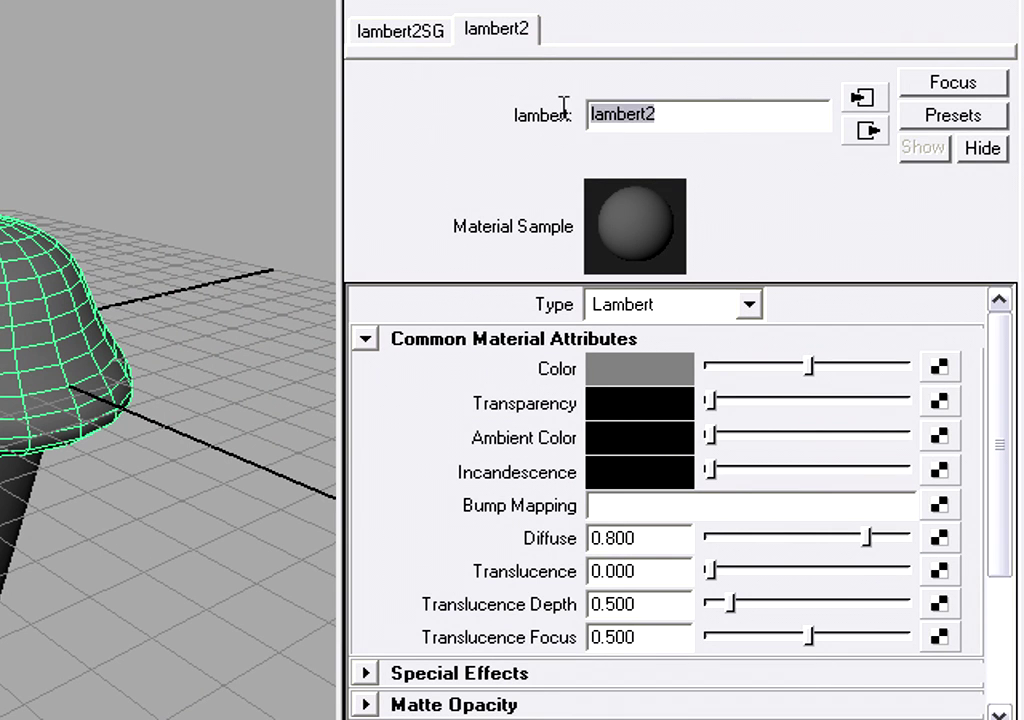
pyautogui.write('Vani')
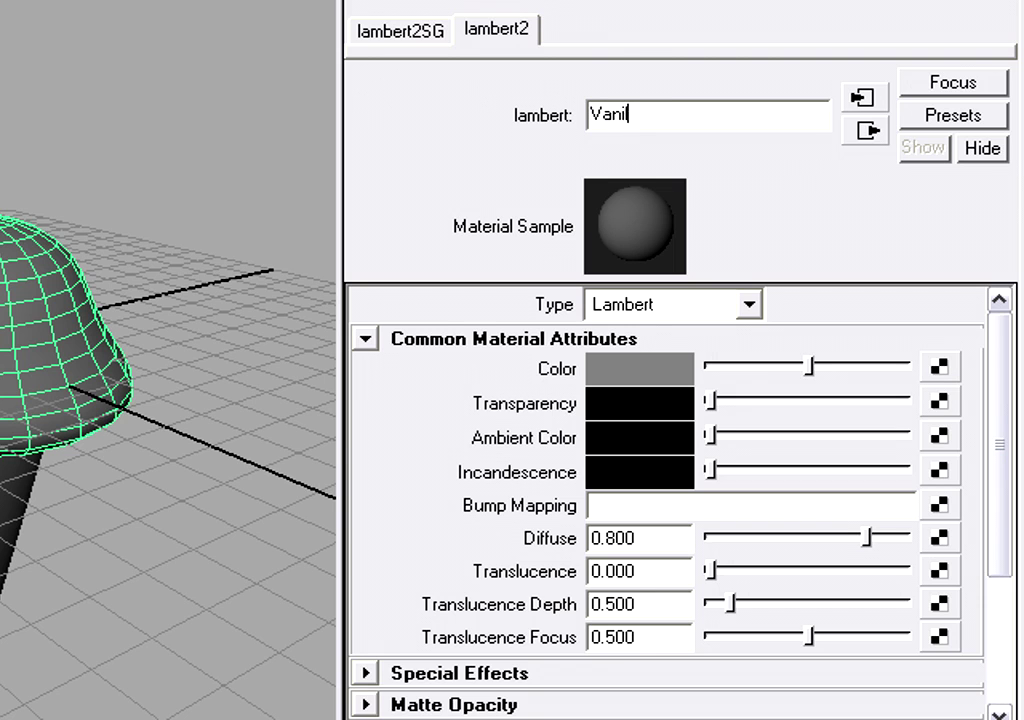
pyautogui.write('llaShader')
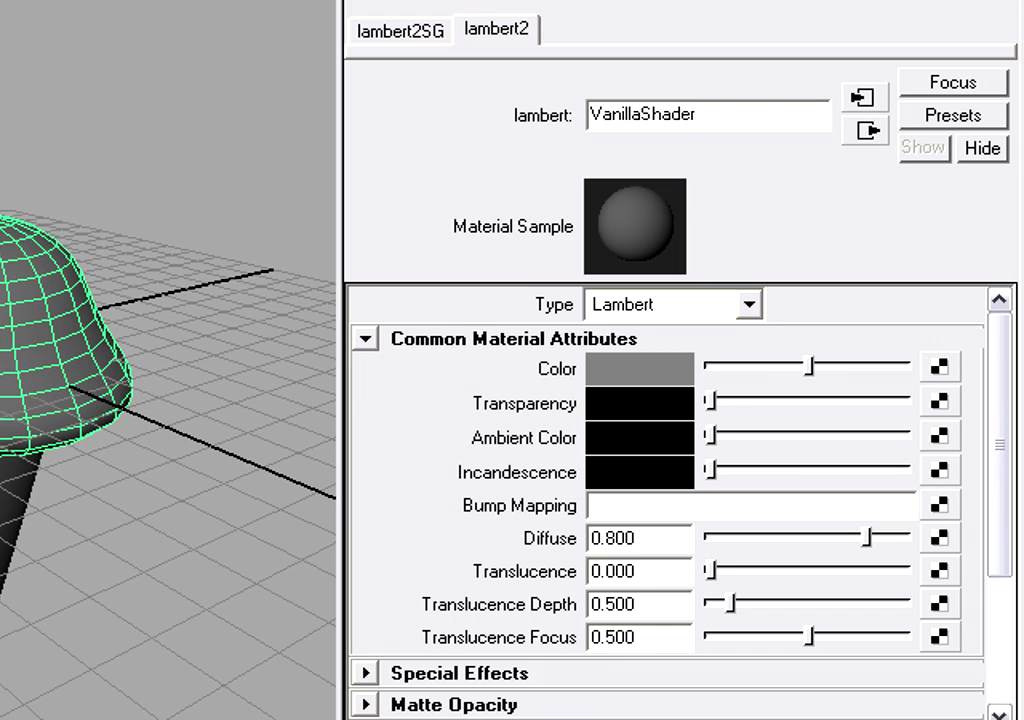
pyautogui.press('Return')
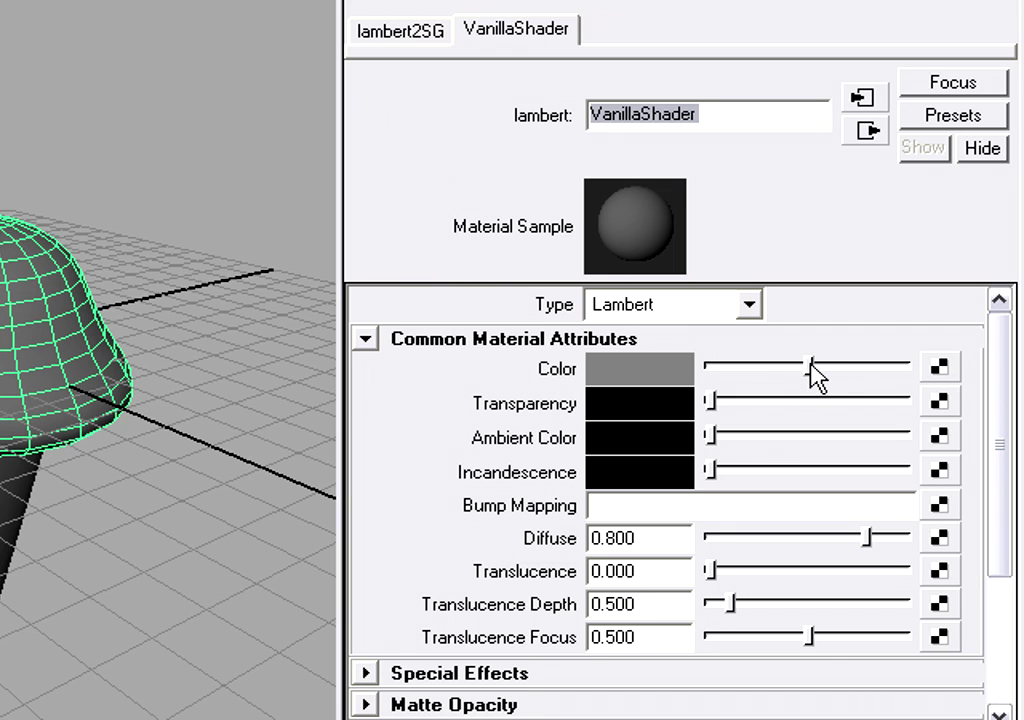
pyautogui.moveTo(810, 367); pyautogui.dragTo(903, 367)
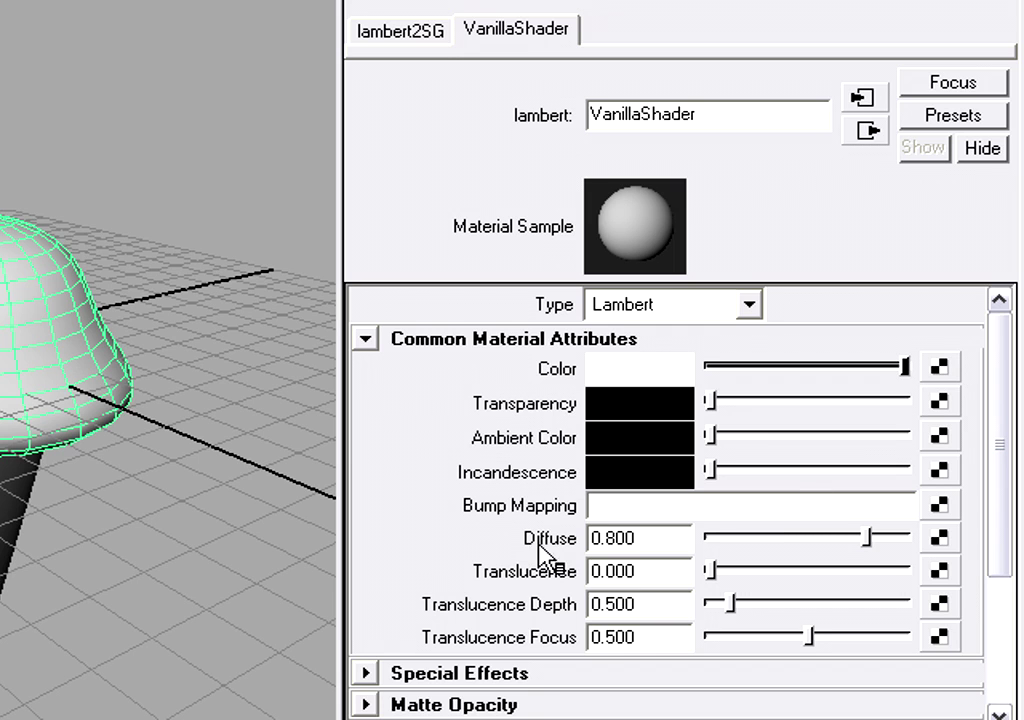
pyautogui.moveTo(869, 538); pyautogui.dragTo(903, 545)
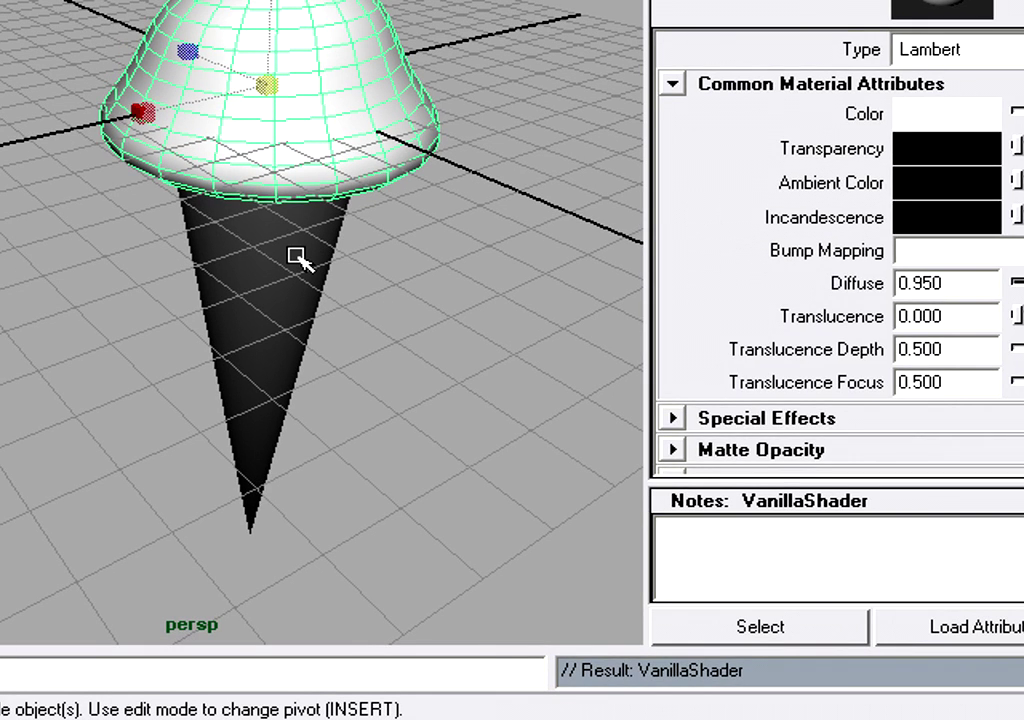
# - Give the cone a new Lambert material and rename lambert3 to SugarConeShader
pyautogui.click(298, 257)
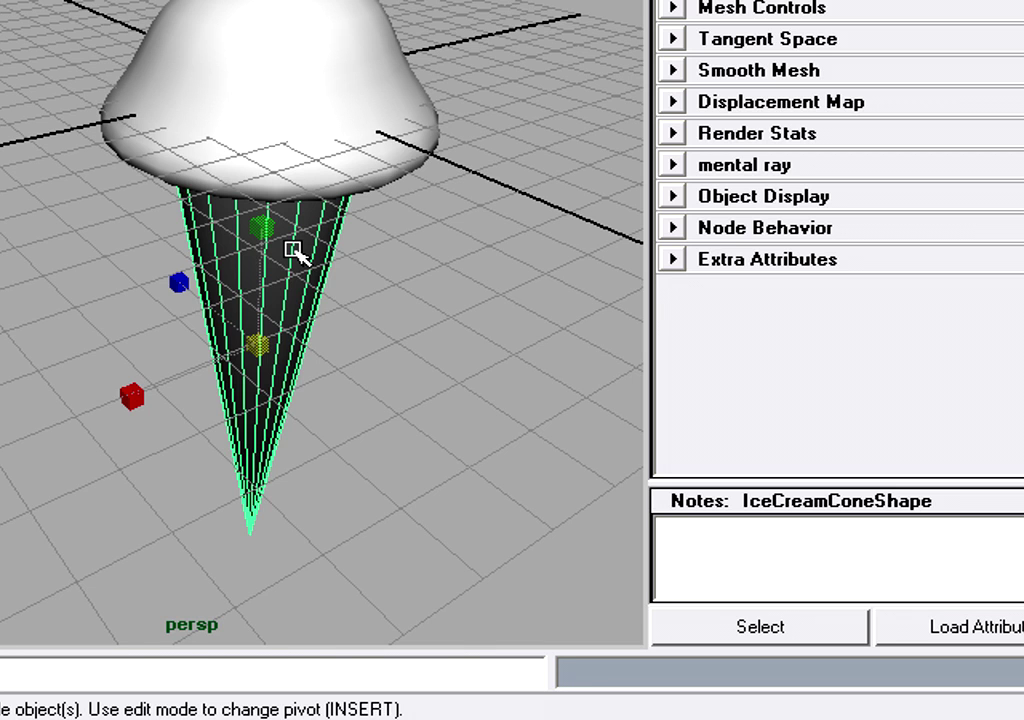
pyautogui.rightClick(296, 252)
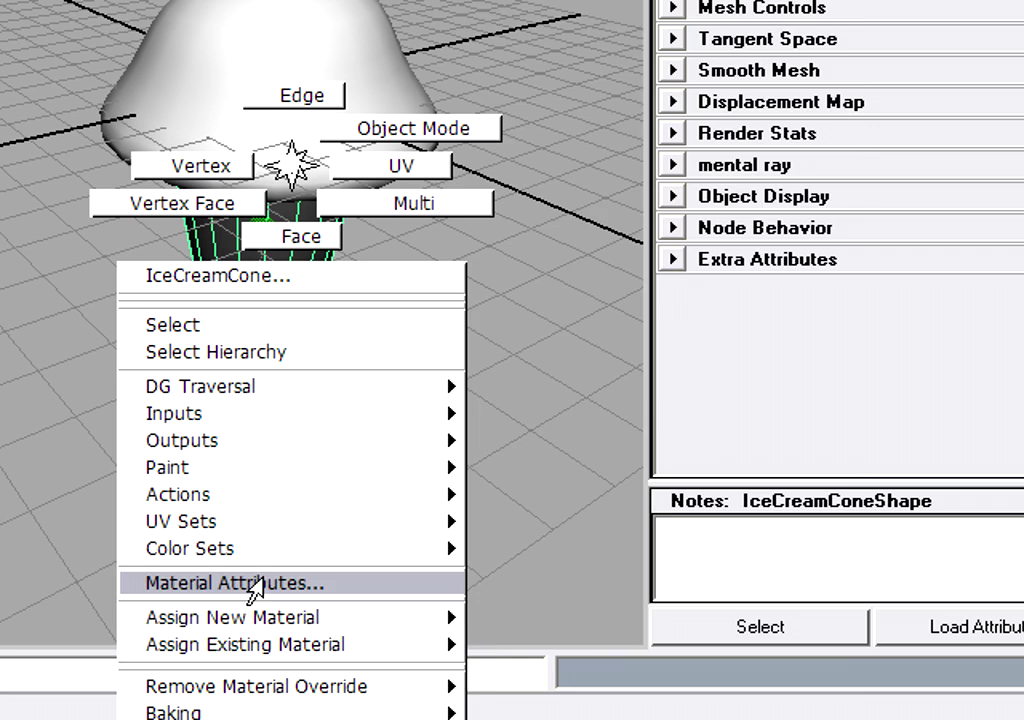
pyautogui.moveTo(337, 648)
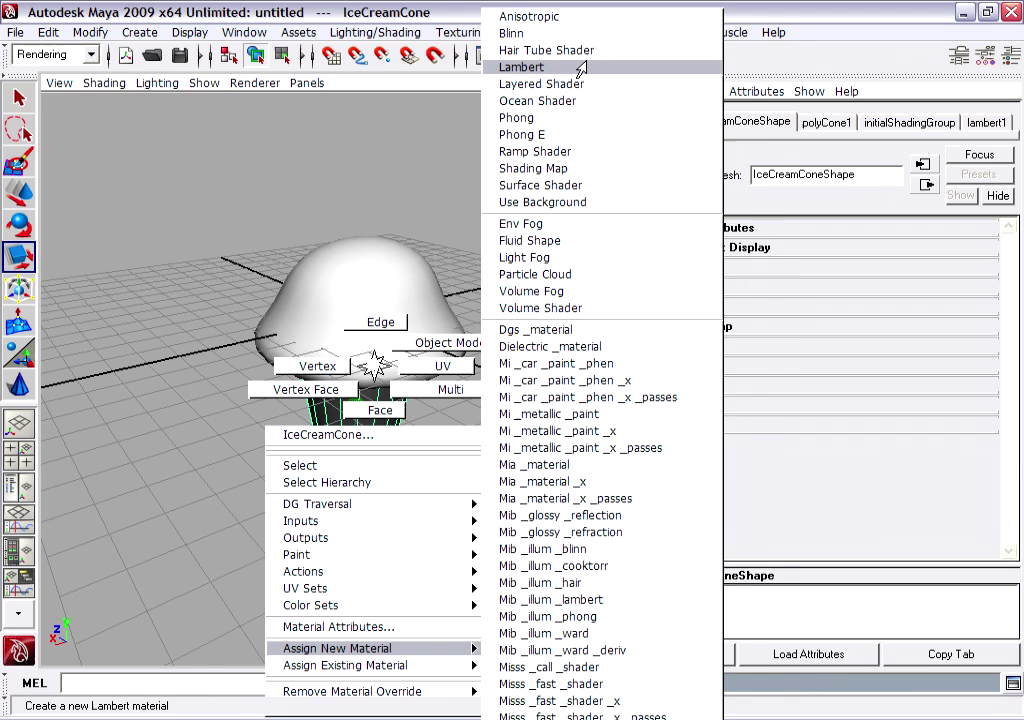
pyautogui.click(580, 67)
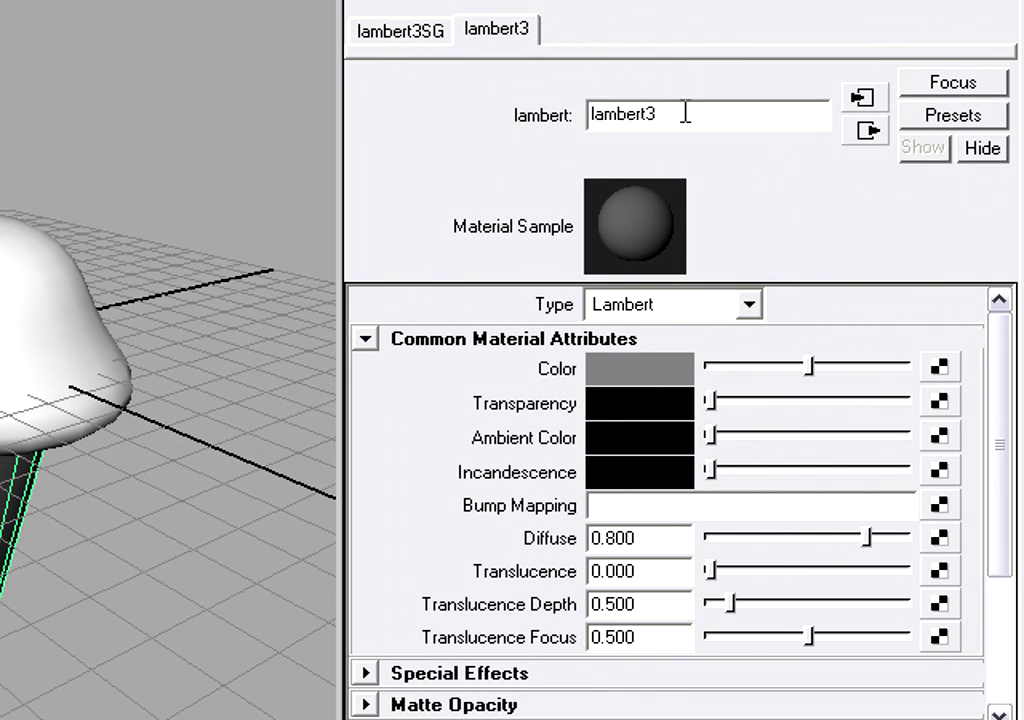
pyautogui.moveTo(686, 114); pyautogui.dragTo(498, 98)
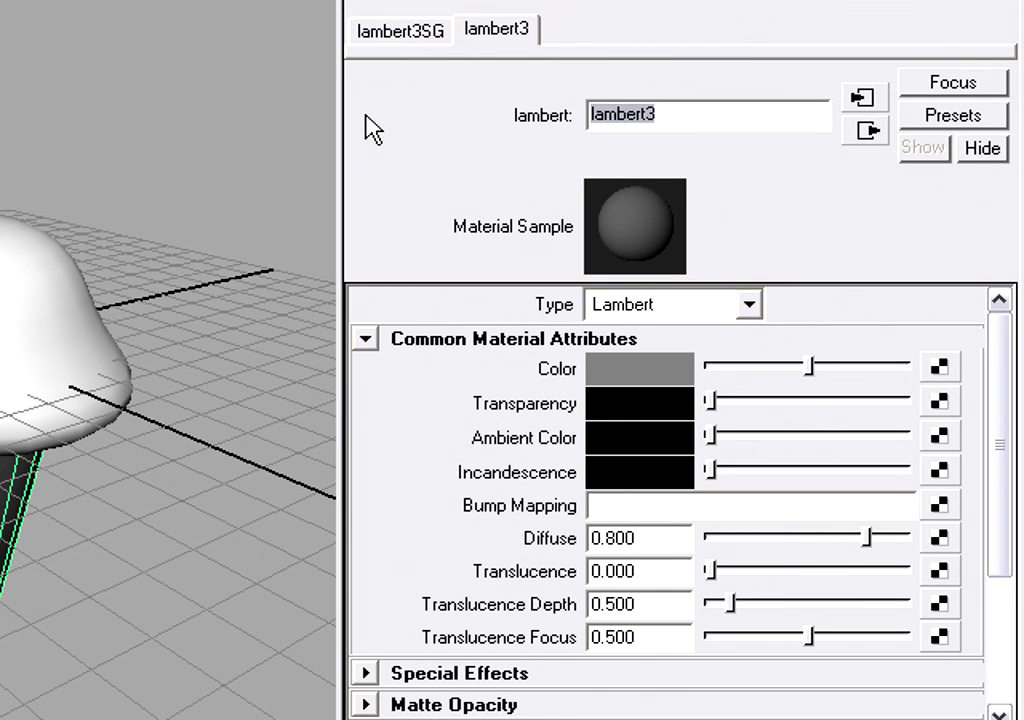
pyautogui.write('Sugar')
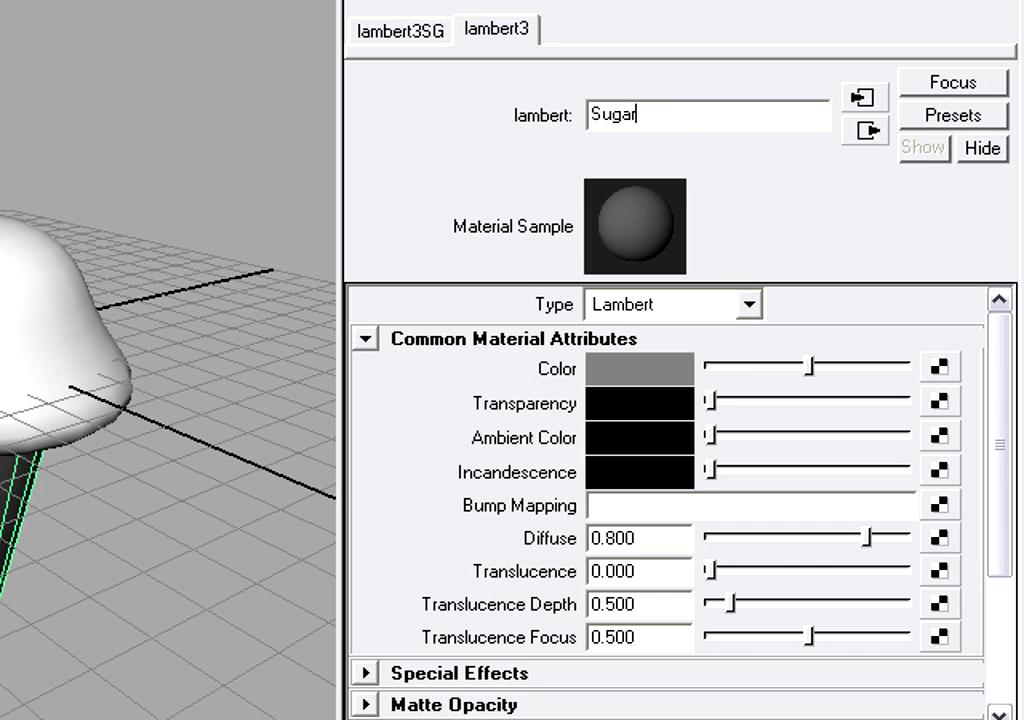
pyautogui.write('ConeShad')
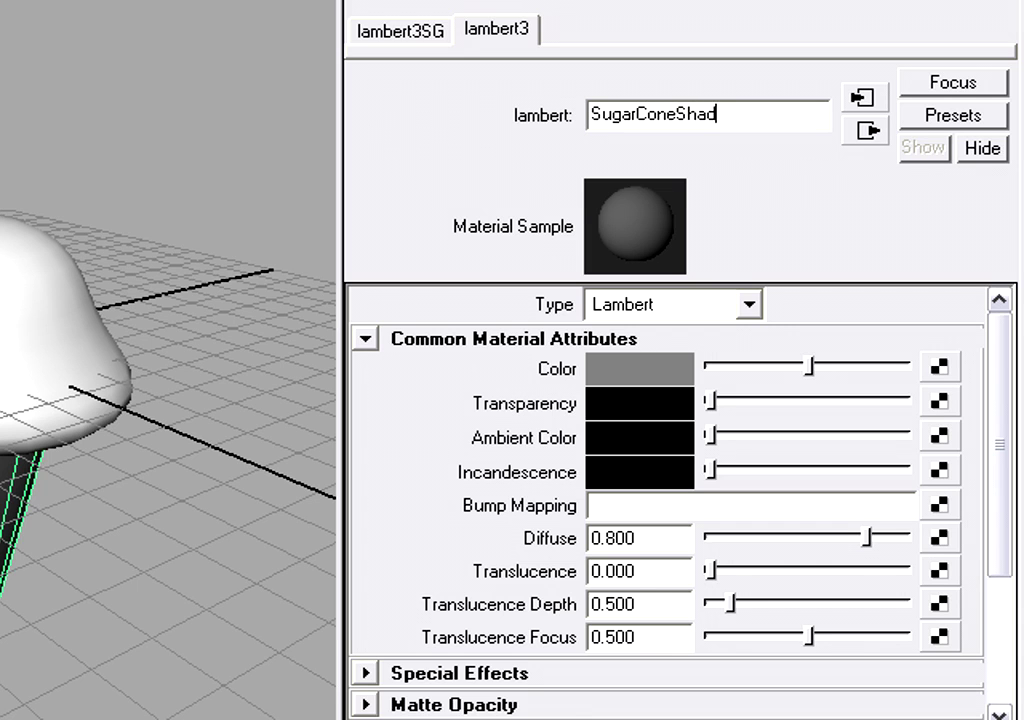
pyautogui.write('er')
pyautogui.press('Return')
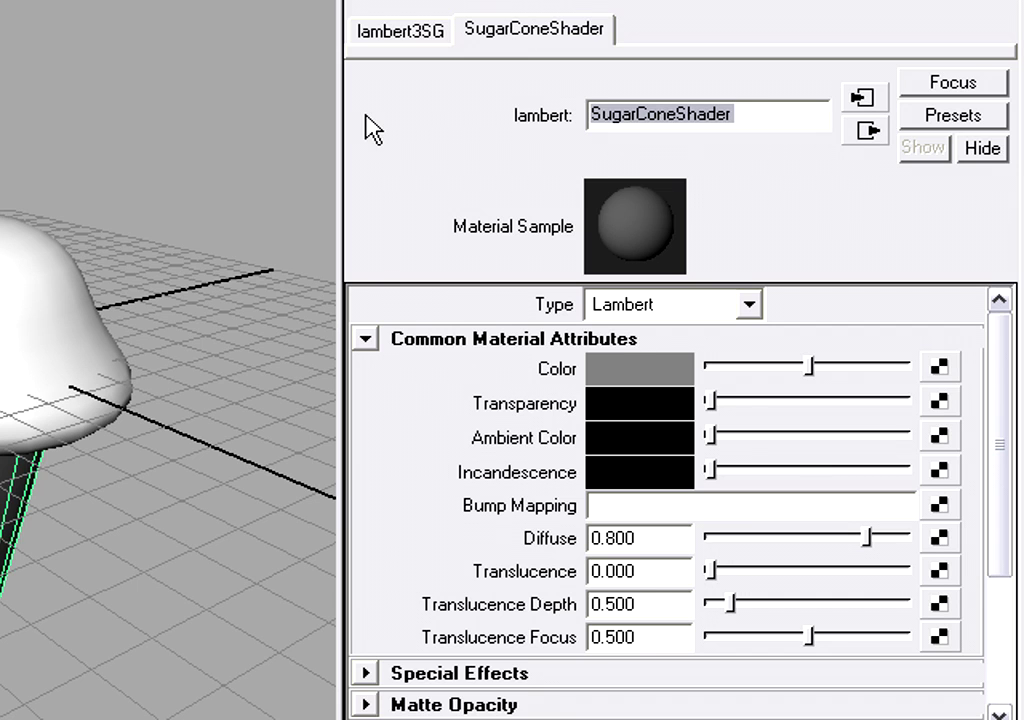
# - Set the SugarConeShader colour to a saturated bright yellow
pyautogui.click(647, 370)
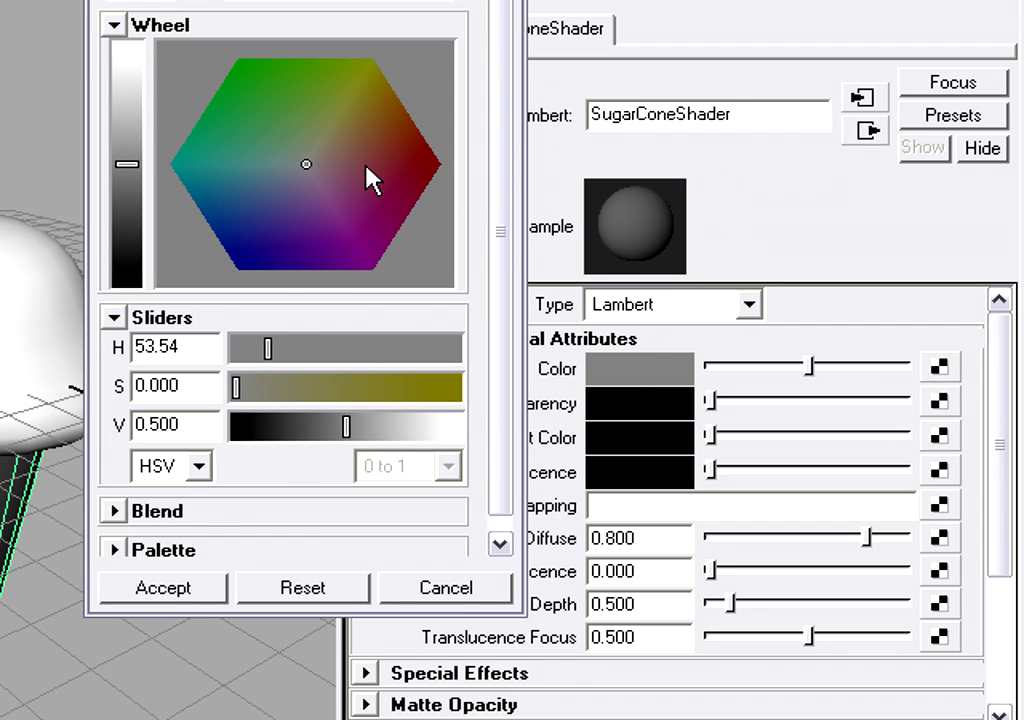
pyautogui.moveTo(313, 170)
pyautogui.mouseDown()
pyautogui.moveTo(381, 93)
pyautogui.moveTo(374, 69)
pyautogui.mouseUp()
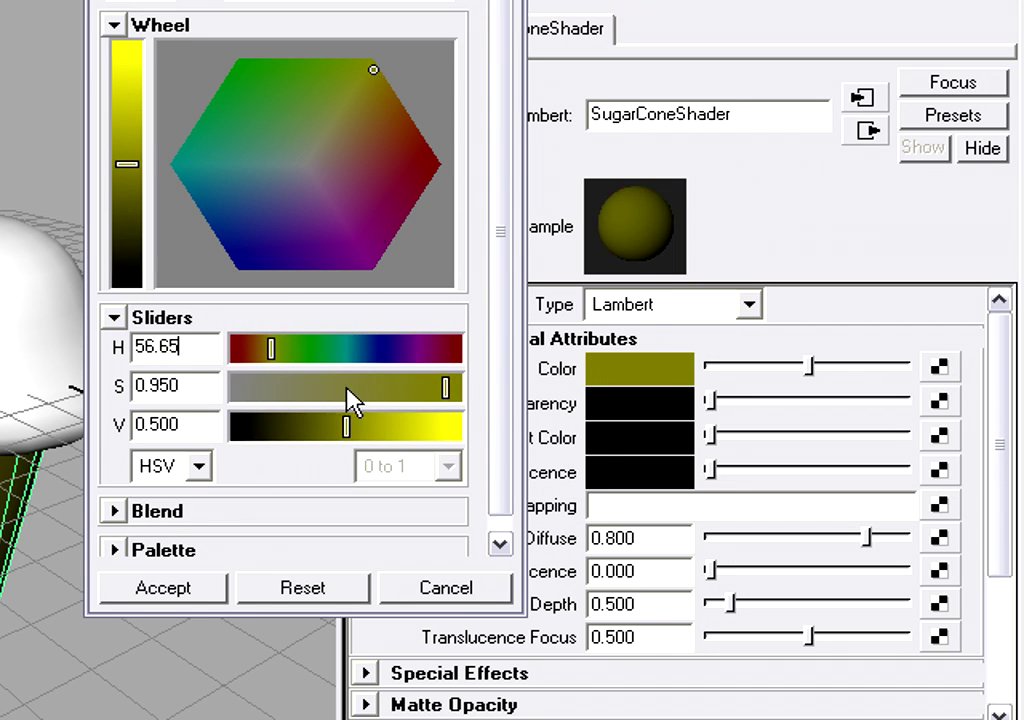
pyautogui.moveTo(346, 428); pyautogui.dragTo(425, 430)
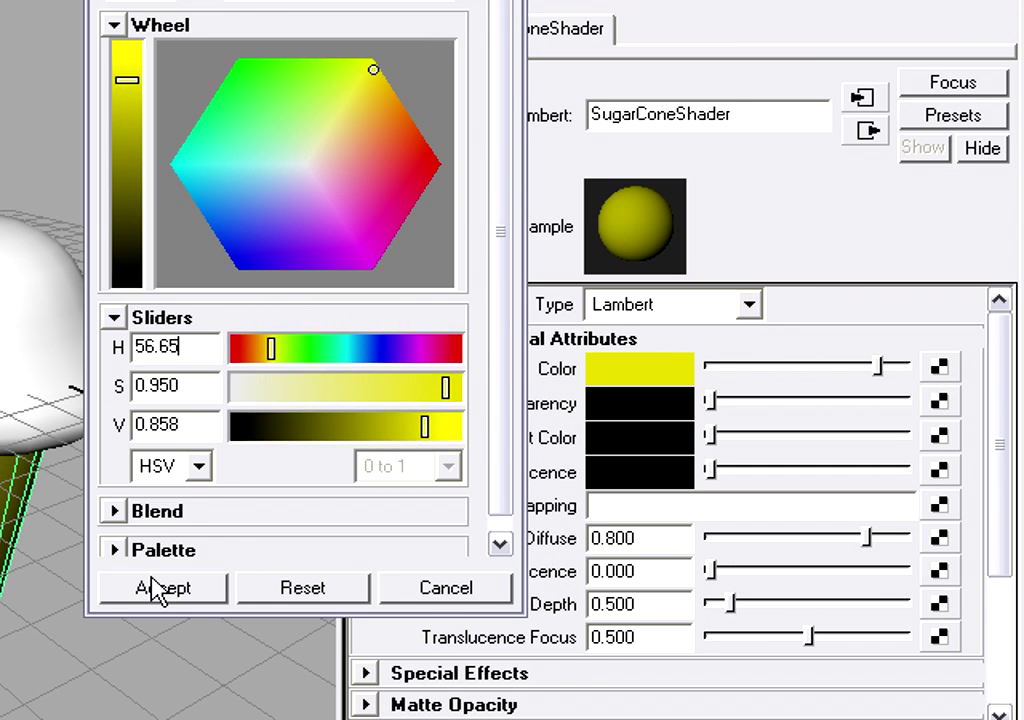
pyautogui.click(155, 588)
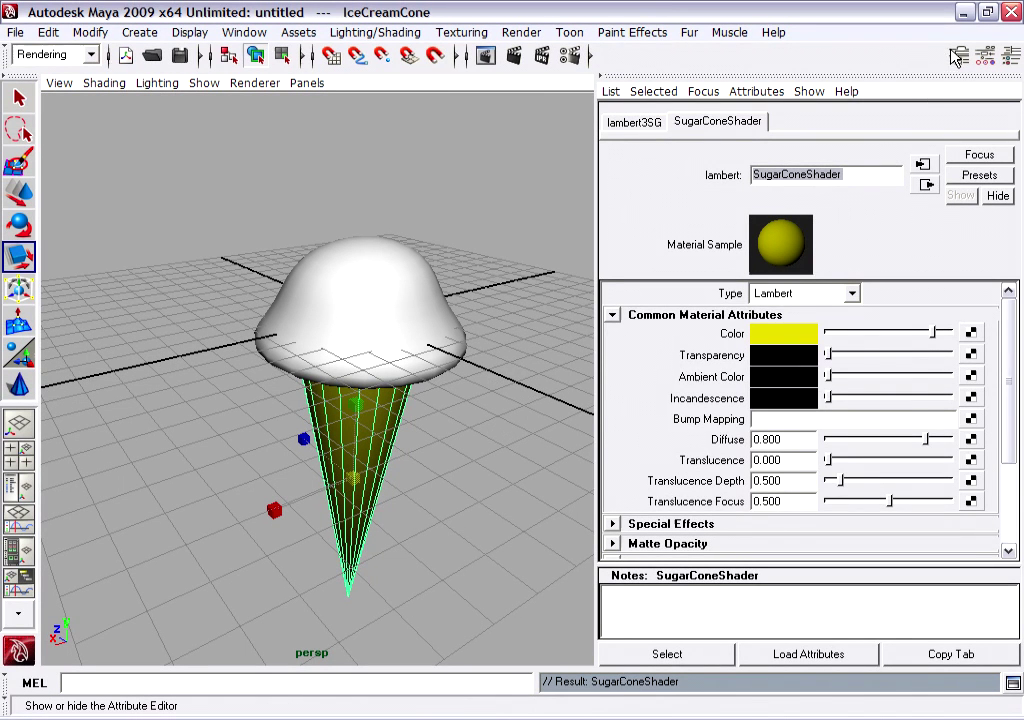
# - Hide the Attribute Editor, orbit around the ice cream, and scale the cone up slightly
pyautogui.click(961, 58)
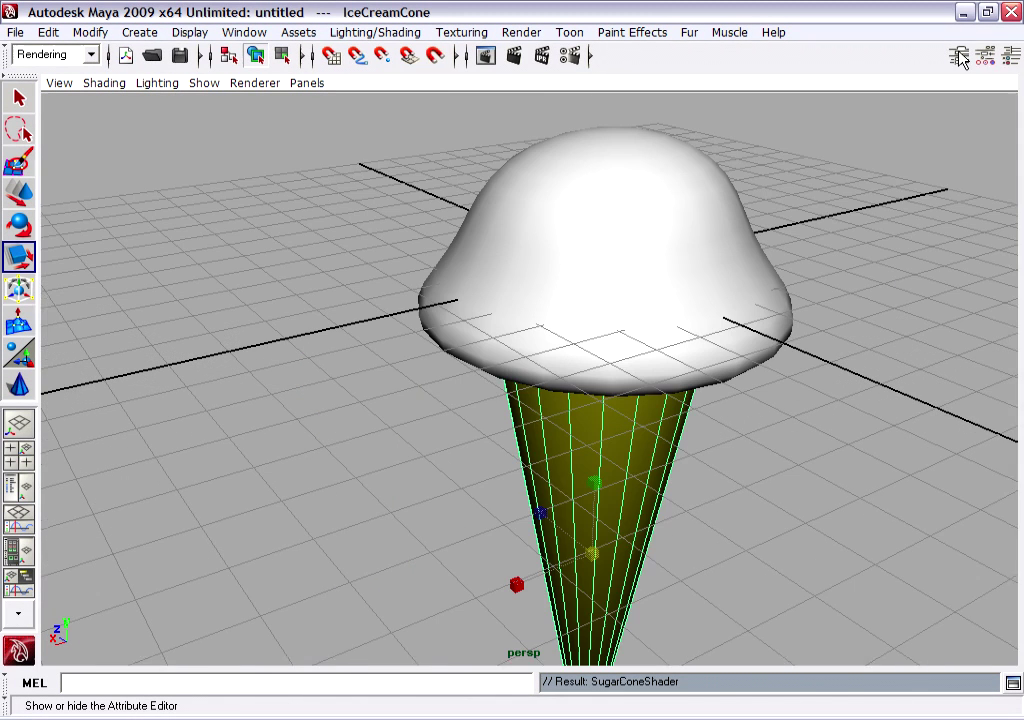
pyautogui.keyDown('alt'); pyautogui.moveTo(537, 381); pyautogui.dragTo(470, 268, button='right'); pyautogui.keyUp('alt')
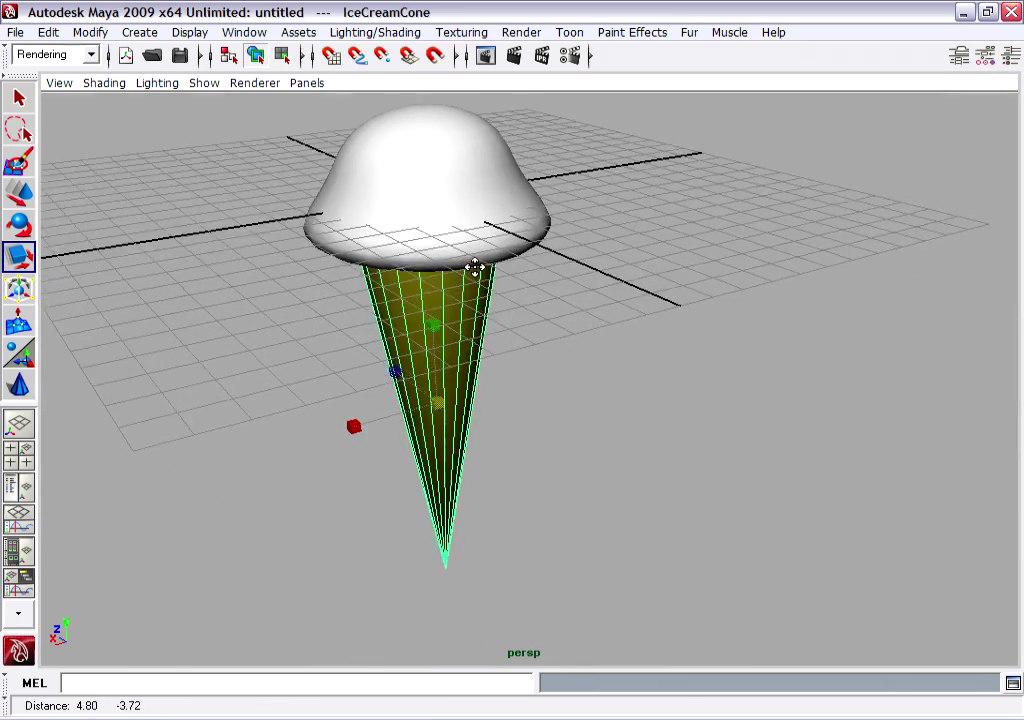
pyautogui.moveTo(470, 268)
pyautogui.keyDown('alt'); pyautogui.mouseDown()
pyautogui.moveTo(520, 300)
pyautogui.moveTo(548, 277)
pyautogui.mouseUp(); pyautogui.keyUp('alt')
pyautogui.moveTo(548, 277); pyautogui.dragTo(577, 264, button='middle')
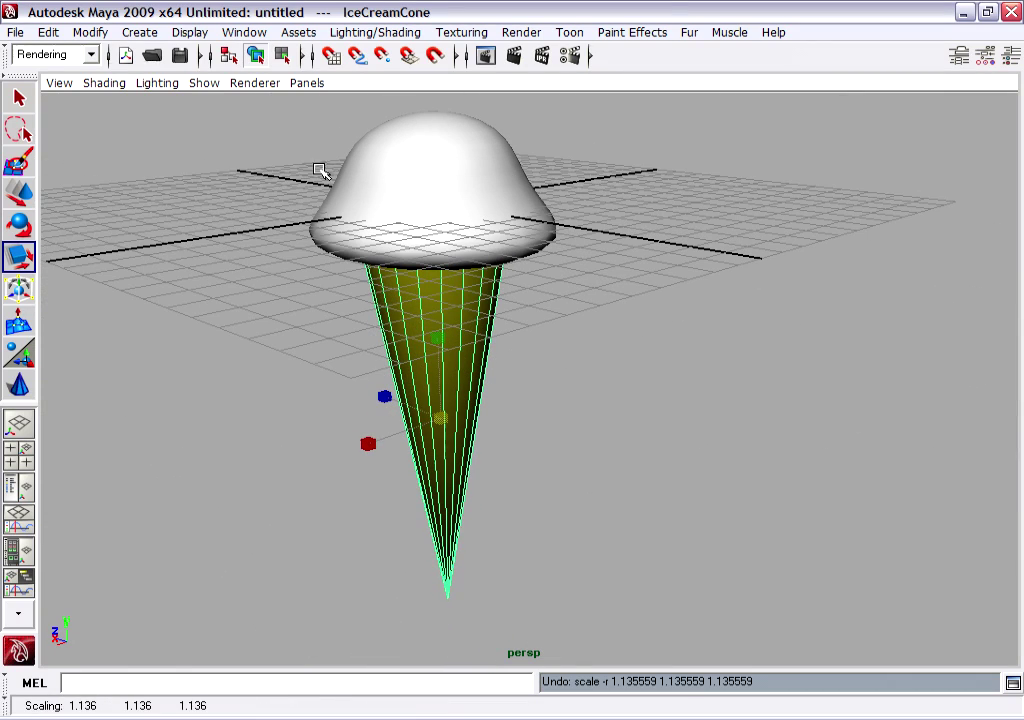
# - Save the scene as iceCream01 in the project's scenes folder, then orbit the finished model
pyautogui.click(15, 32)
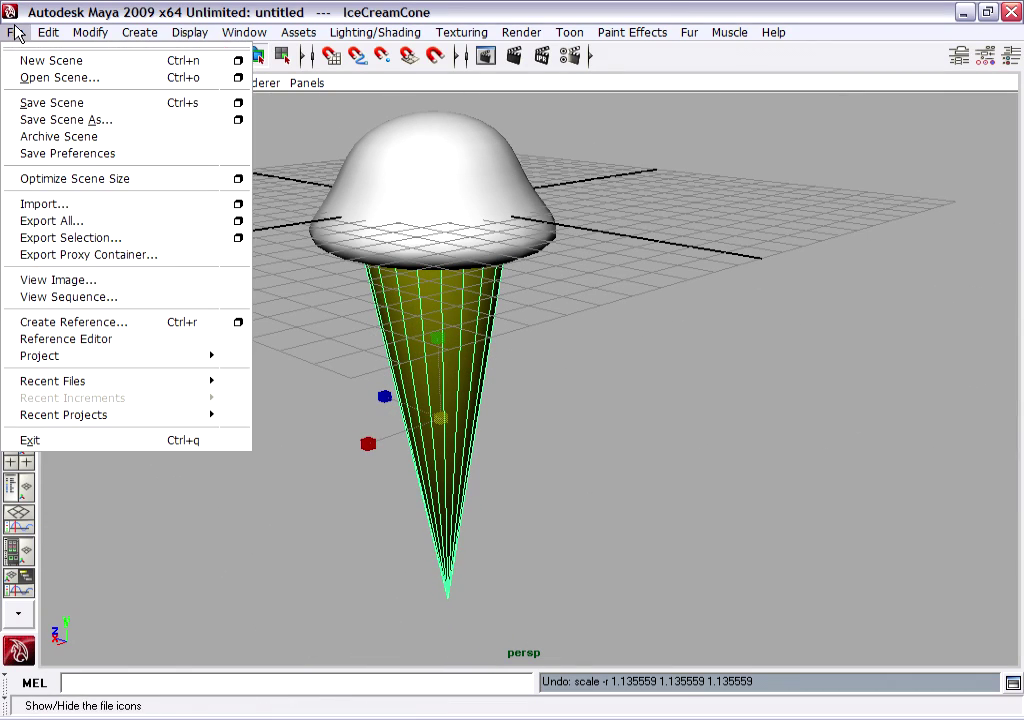
pyautogui.click(68, 120)
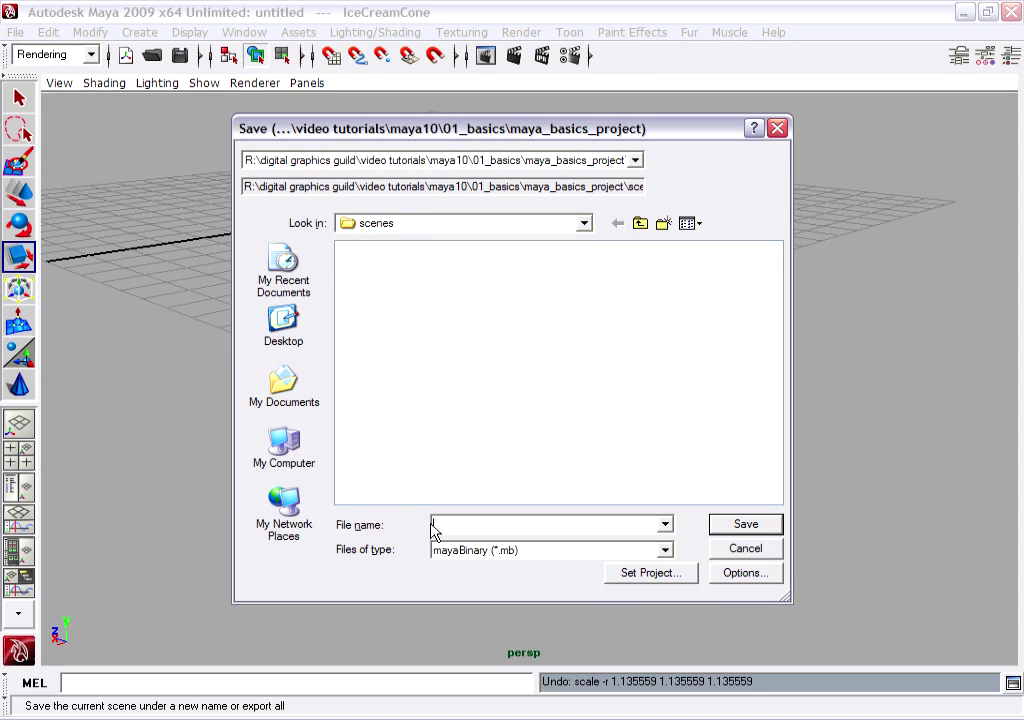
pyautogui.write('iceC')
pyautogui.write('ream01')
pyautogui.press('Return')
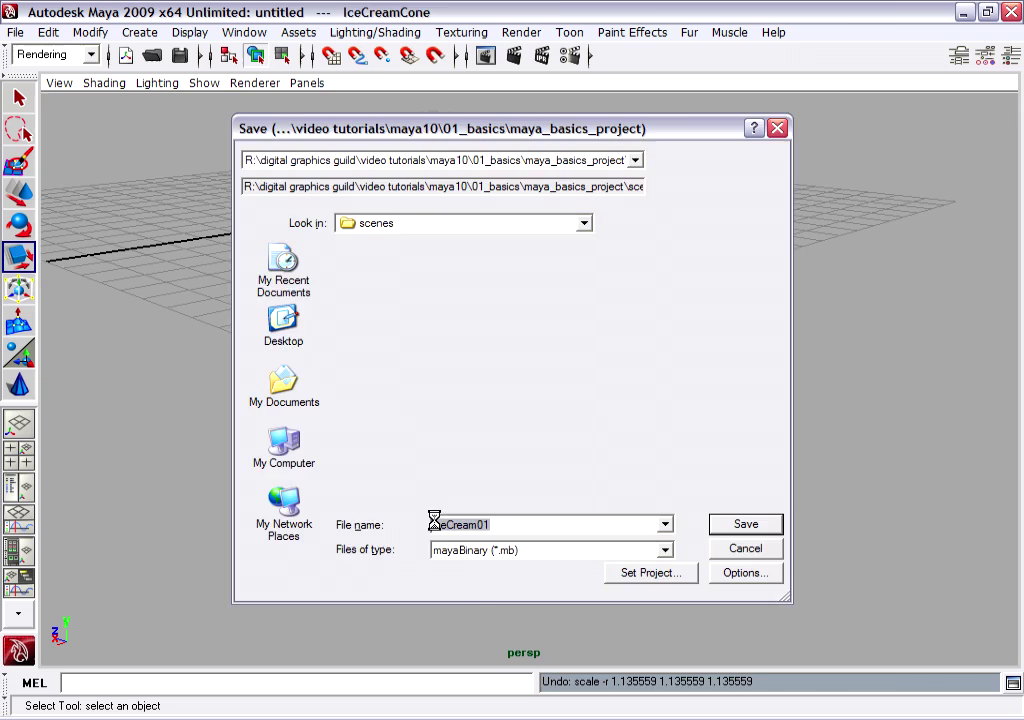
pyautogui.moveTo(457, 517)
pyautogui.keyDown('alt'); pyautogui.mouseDown()
pyautogui.moveTo(574, 423)
pyautogui.moveTo(695, 393)
pyautogui.moveTo(645, 405)
pyautogui.mouseUp(); pyautogui.keyUp('alt')
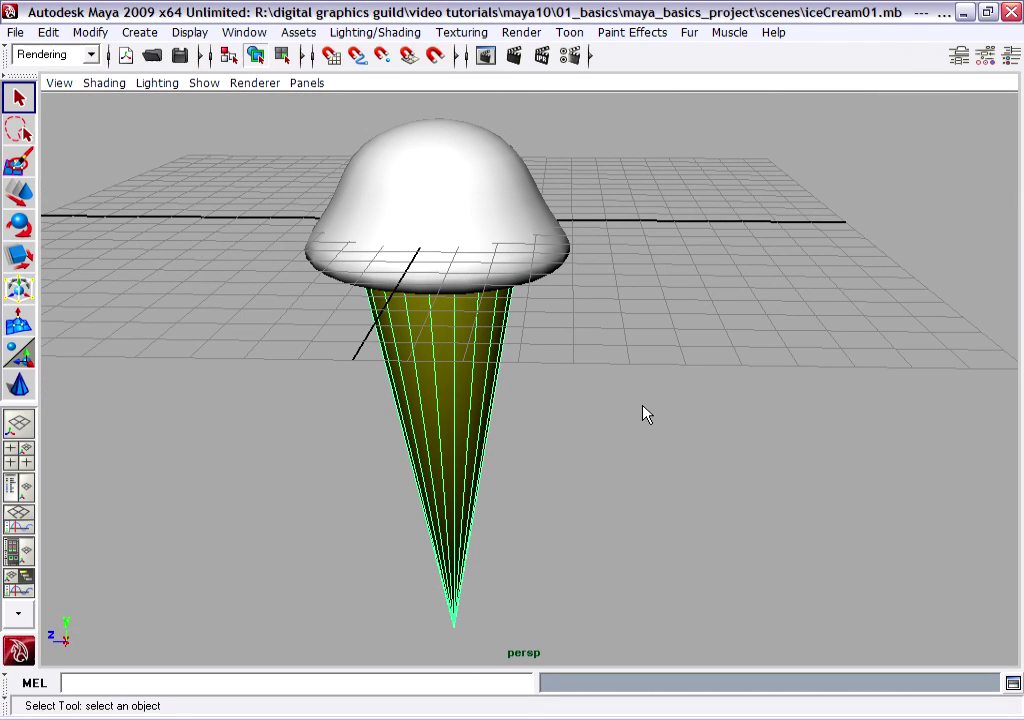